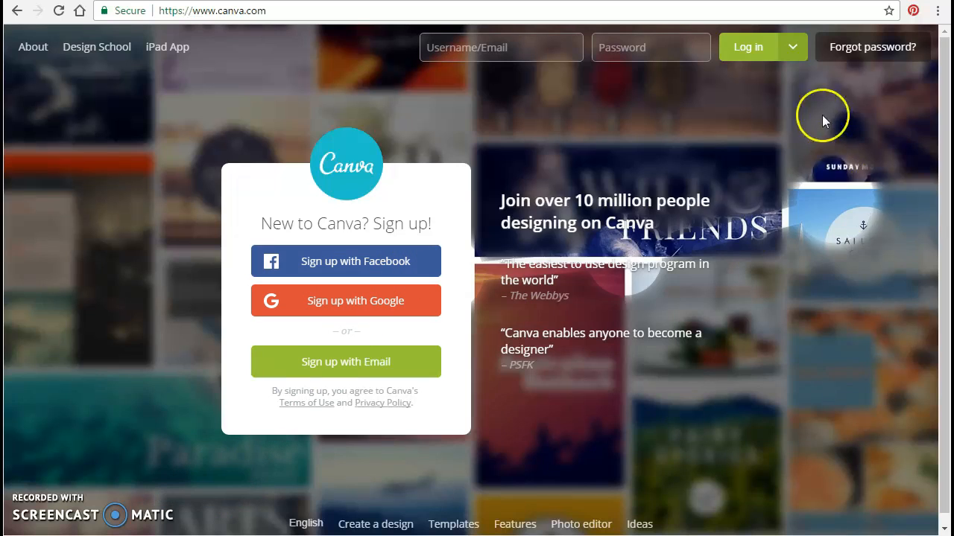
Log in to the existing Canva account and show the full list of design types
{"action": "left_click", "coordinate": [793, 49]}
{"action": "left_click", "coordinate": [779, 106]}
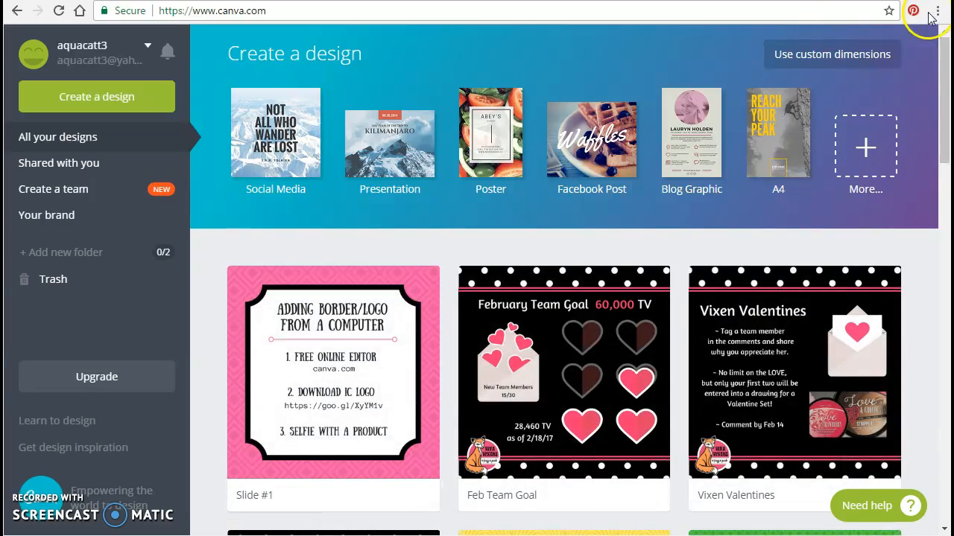
{"action": "mouse_move", "coordinate": [944, 51]}
{"action": "left_mouse_down"}
{"action": "mouse_move", "coordinate": [944, 182]}
{"action": "mouse_move", "coordinate": [944, 53]}
{"action": "left_mouse_up"}
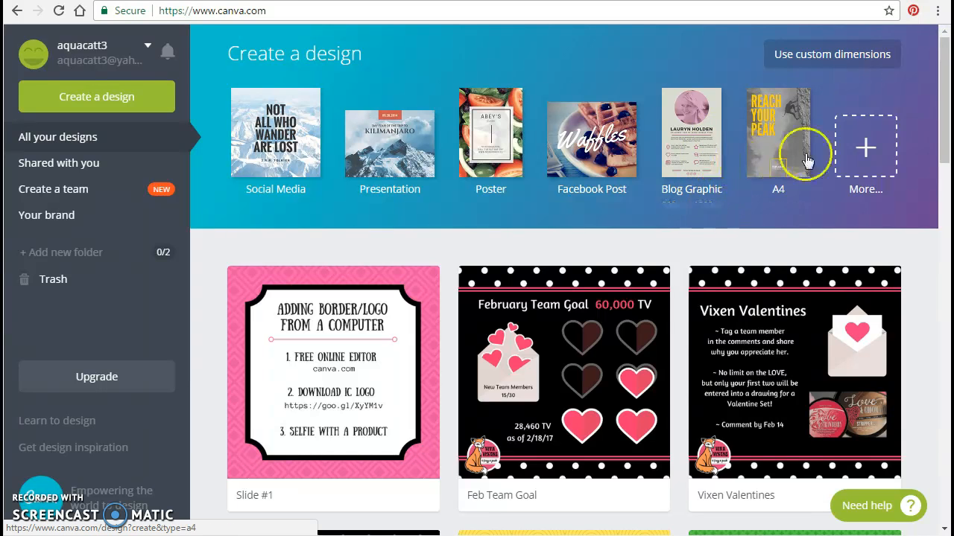
{"action": "left_click", "coordinate": [860, 132]}
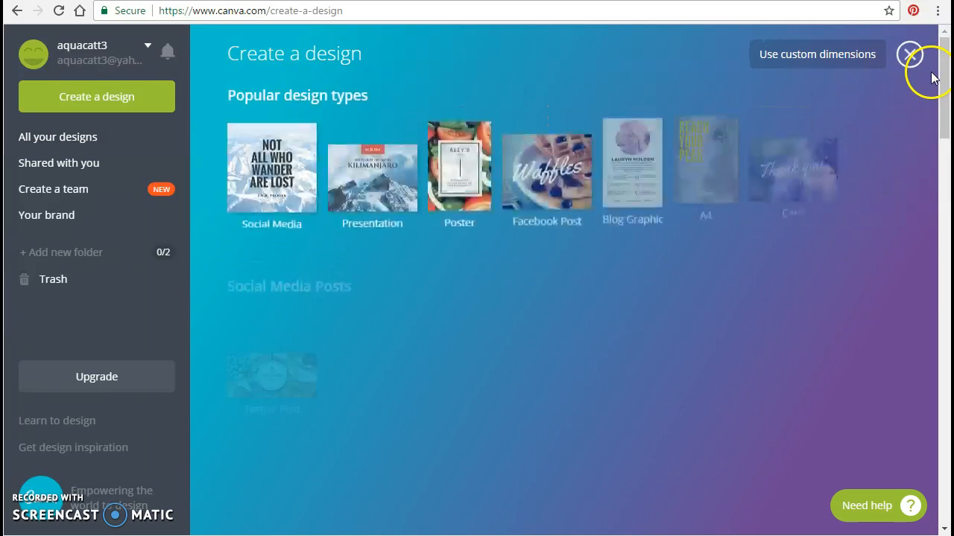
{"action": "mouse_move", "coordinate": [941, 67]}
{"action": "left_mouse_down"}
{"action": "mouse_move", "coordinate": [940, 197]}
{"action": "mouse_move", "coordinate": [940, 63]}
{"action": "left_mouse_up"}
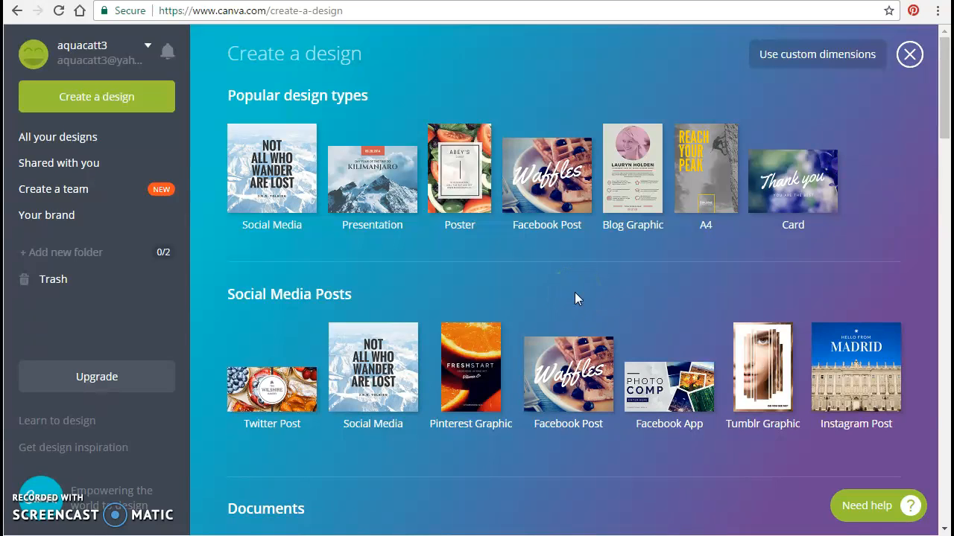
Create a blank Social Media design of 800px × 800px from the popular design types
{"action": "left_click", "coordinate": [259, 230]}
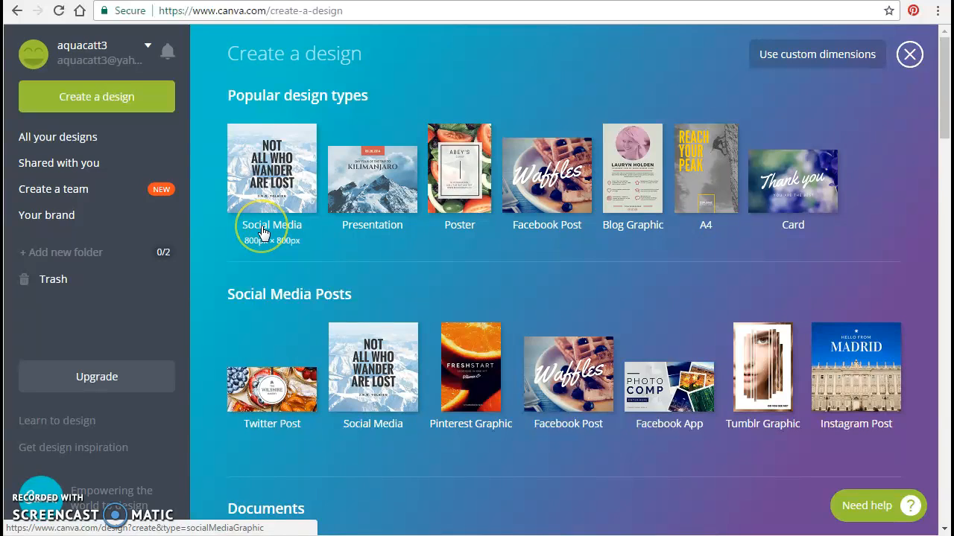
{"action": "left_click", "coordinate": [271, 173]}
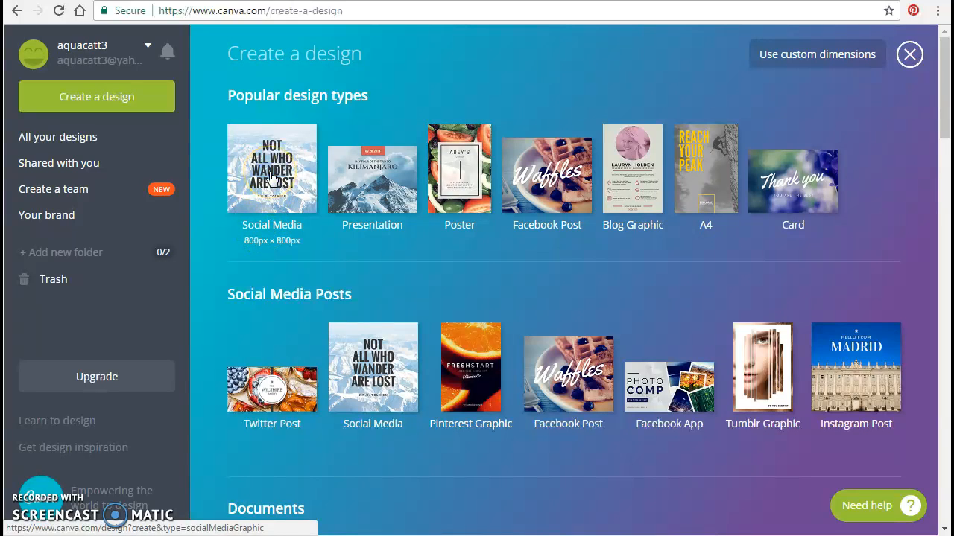
{"action": "left_click", "coordinate": [265, 226]}
{"action": "left_click", "coordinate": [268, 161]}
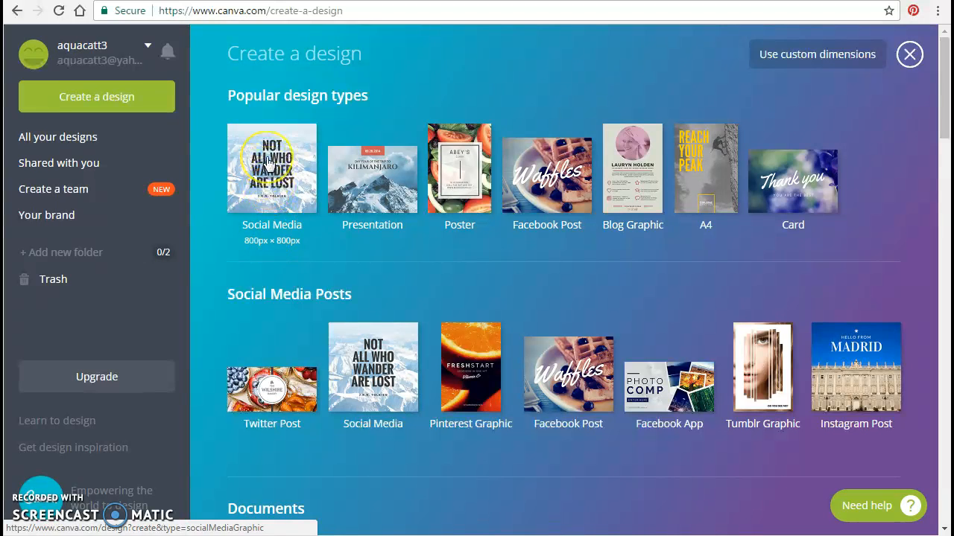
{"action": "left_click", "coordinate": [269, 162]}
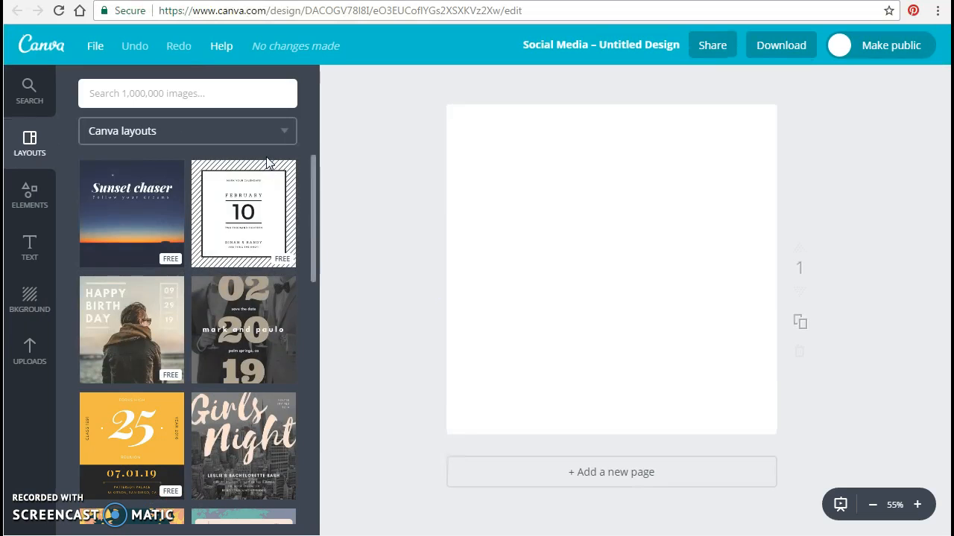
{"action": "left_click", "coordinate": [372, 241]}
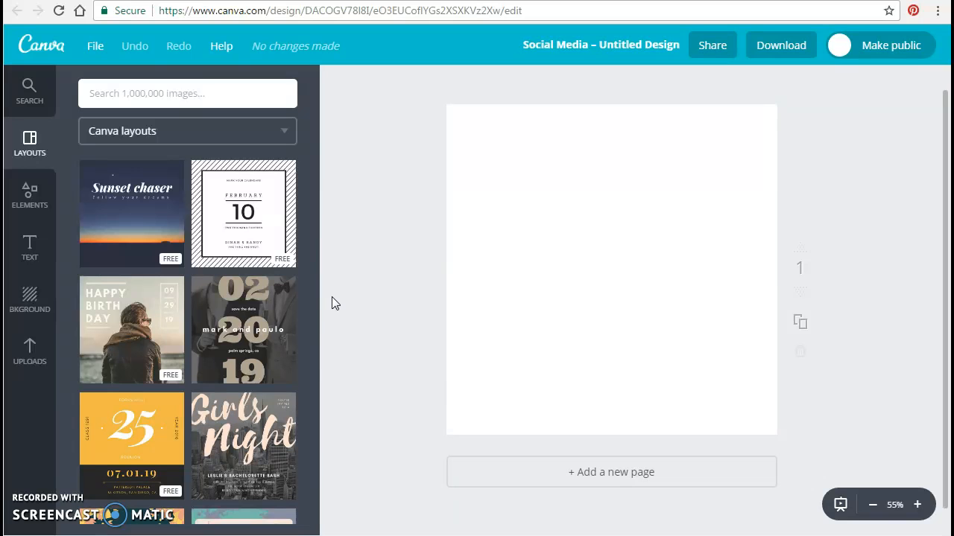
Switch to the Vixen Posh Graphics folder in Google Drive and download trans_blacklogo.PNG from its Logos folder
{"action": "left_click", "coordinate": [30, 364]}
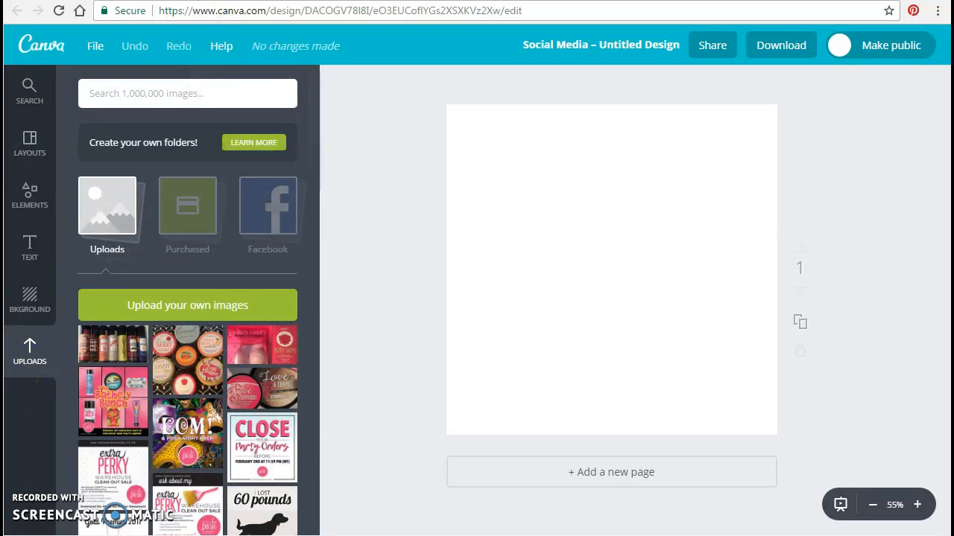
{"action": "left_click", "coordinate": [220, 1]}
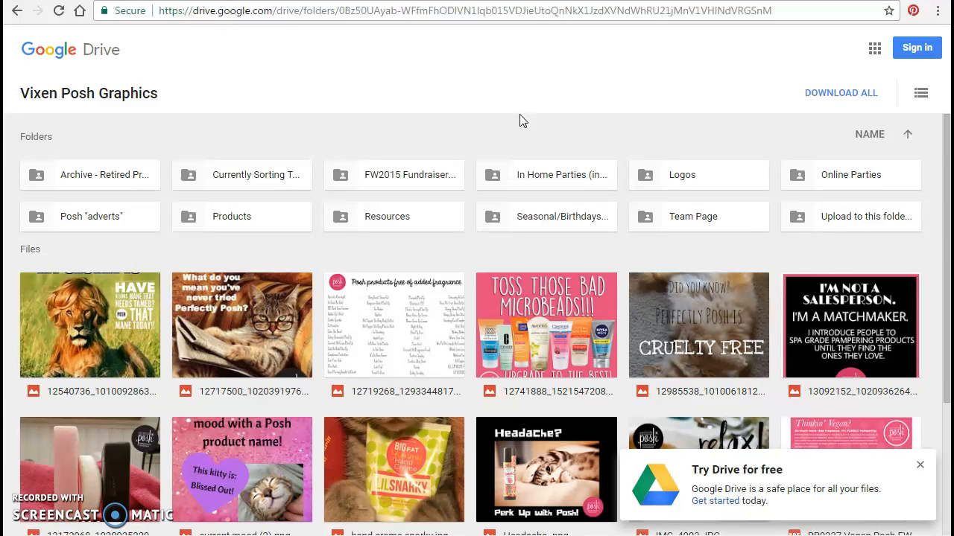
{"action": "left_click", "coordinate": [920, 466]}
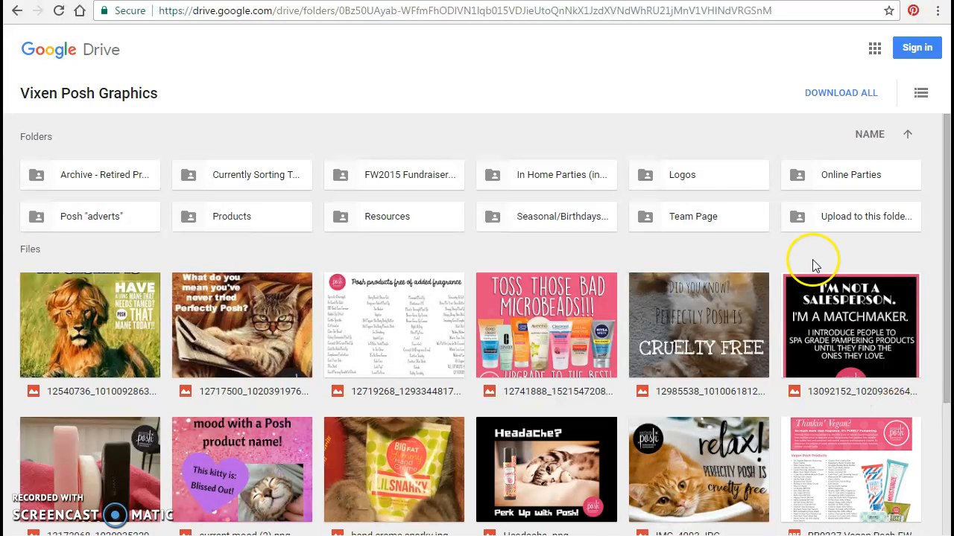
{"action": "double_click", "coordinate": [681, 179]}
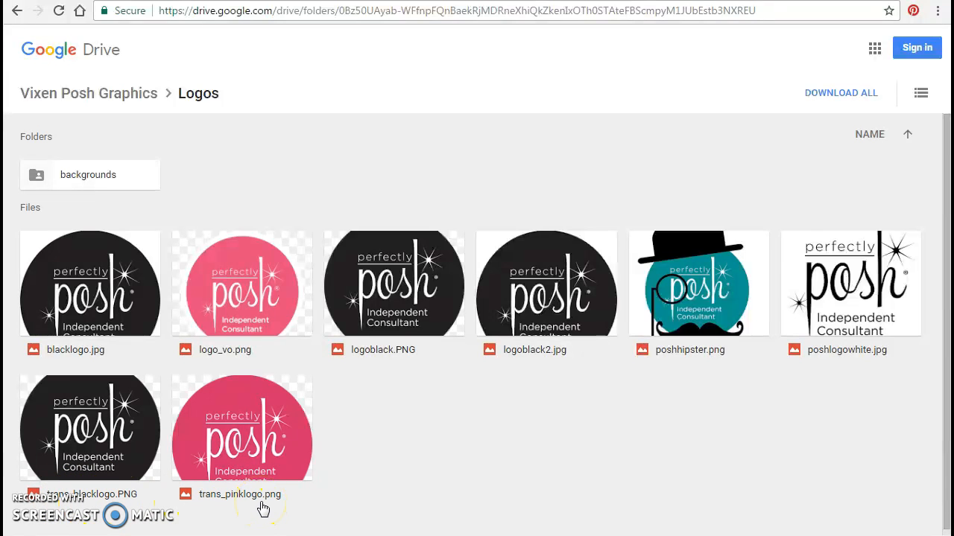
{"action": "left_click", "coordinate": [34, 391]}
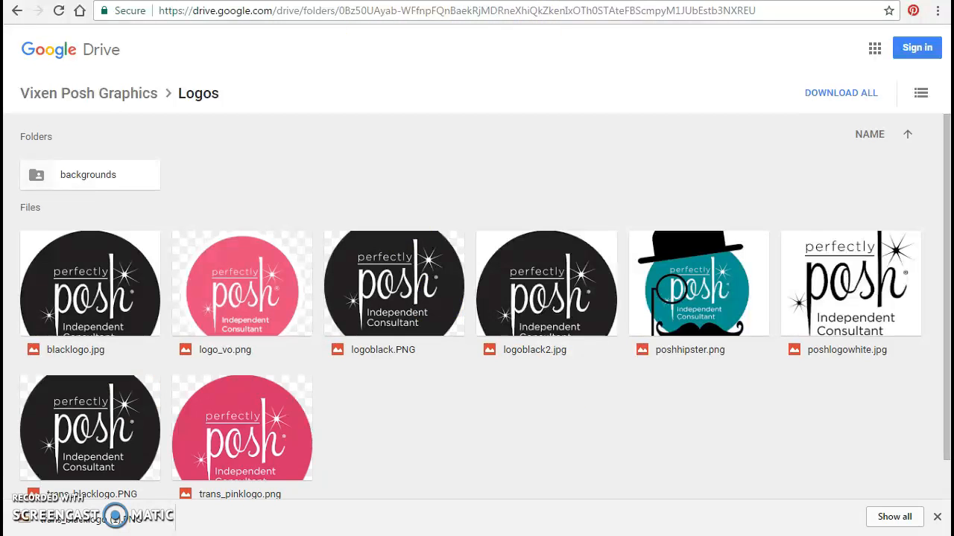
Return to the Canva design and upload the trans_pinklogo image from the graphics tutorial folder
{"action": "key", "text": "ctrl+Tab"}
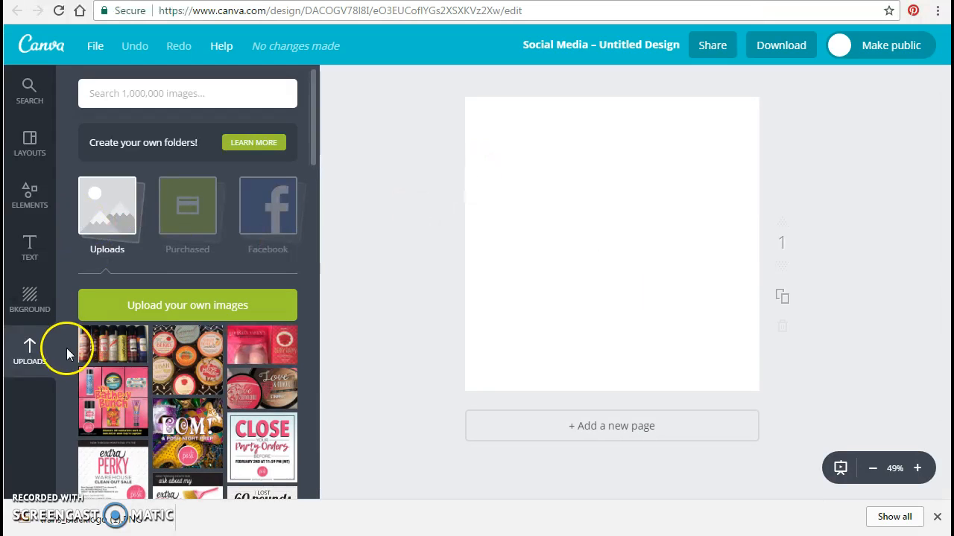
{"action": "left_click", "coordinate": [24, 360]}
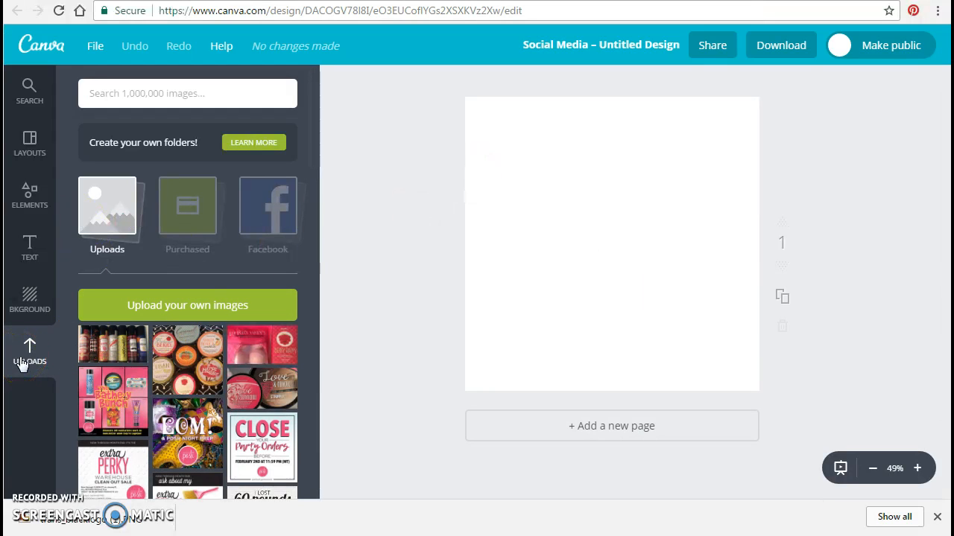
{"action": "left_click", "coordinate": [191, 306]}
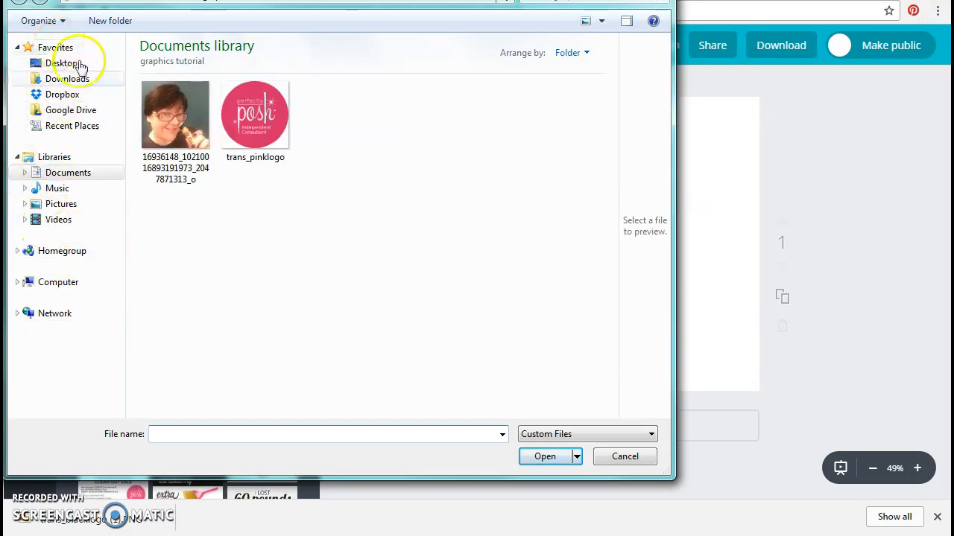
{"action": "double_click", "coordinate": [255, 118]}
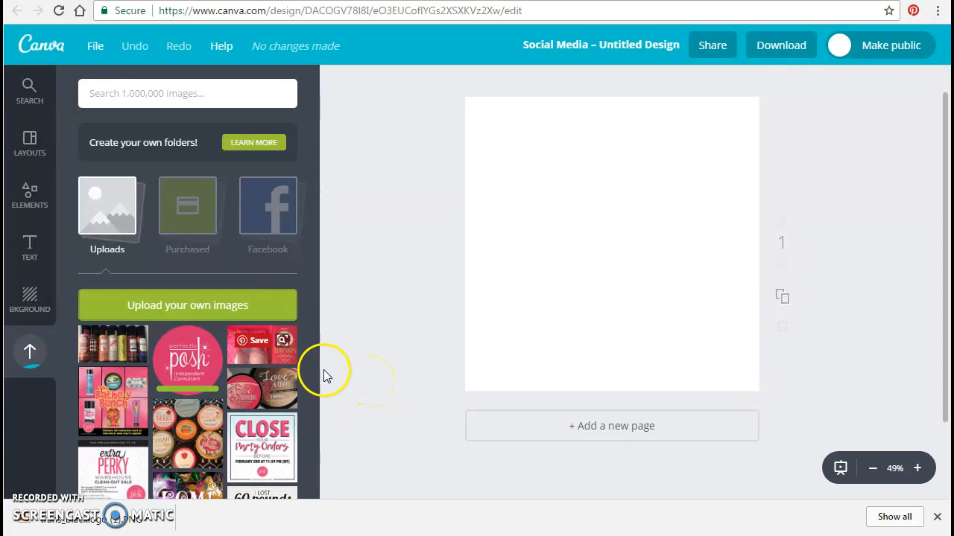
Upload the selfie photo from the graphics tutorial folder and dismiss the browser's download bar
{"action": "left_click", "coordinate": [159, 304]}
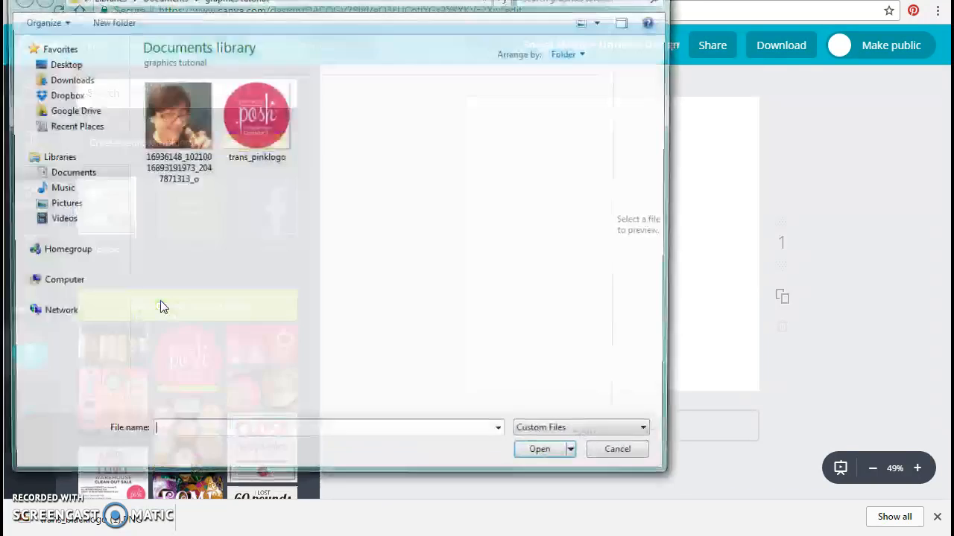
{"action": "double_click", "coordinate": [177, 118]}
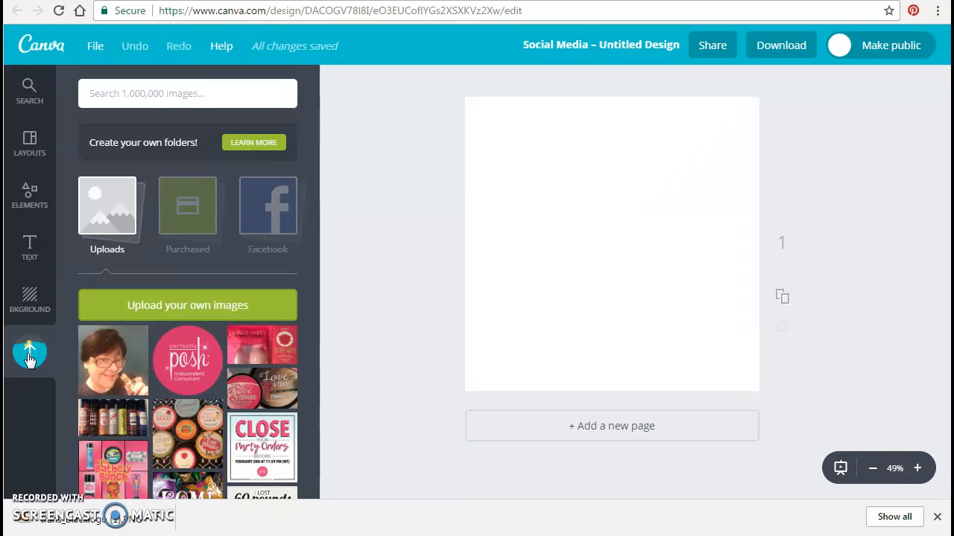
{"action": "left_click", "coordinate": [591, 281]}
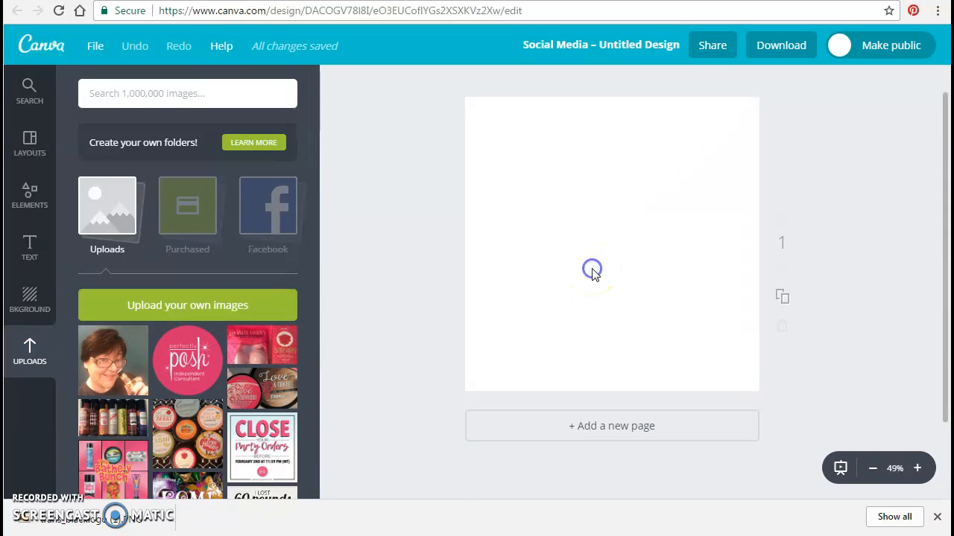
{"action": "left_click", "coordinate": [846, 475]}
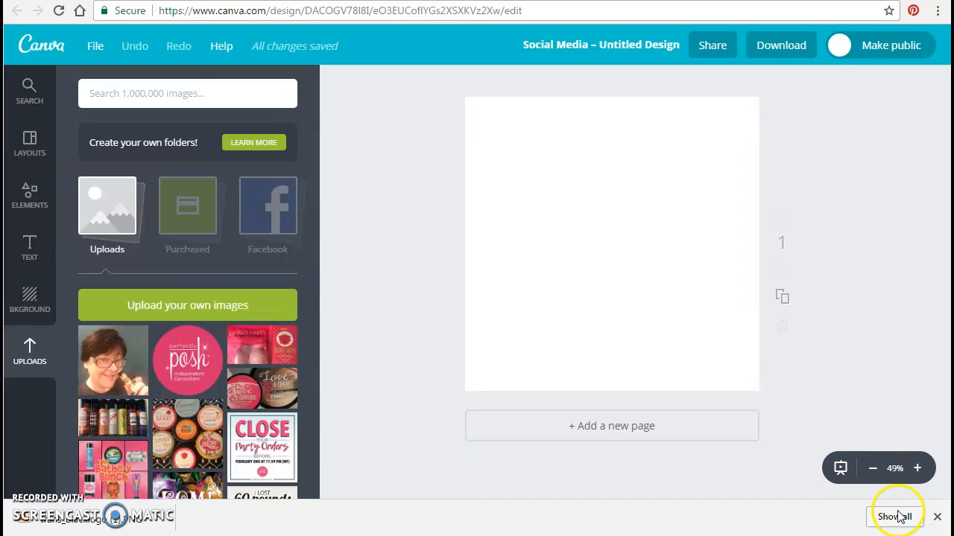
{"action": "left_click", "coordinate": [936, 517]}
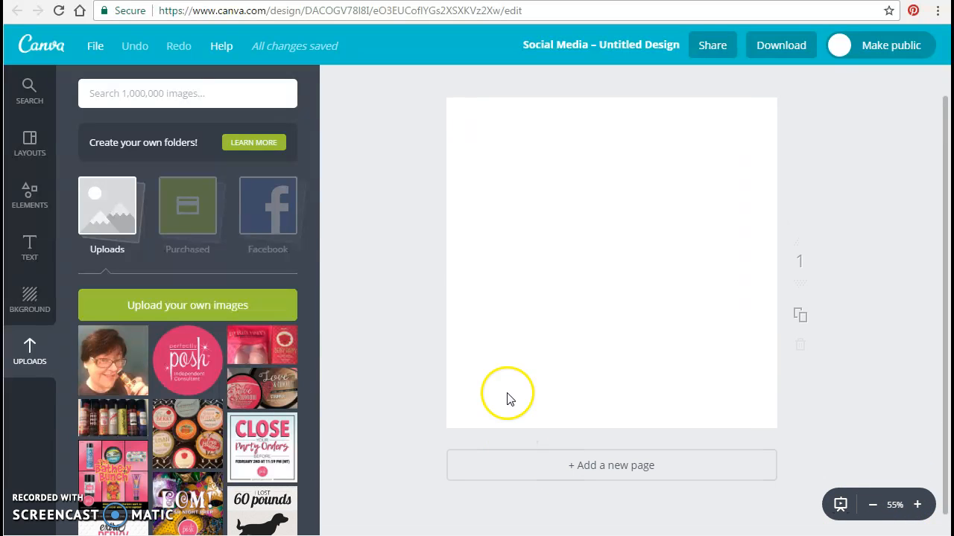
Try several default palette colours as the page background, from purple and red through the greens to light turquoise blue
{"action": "left_click", "coordinate": [32, 300]}
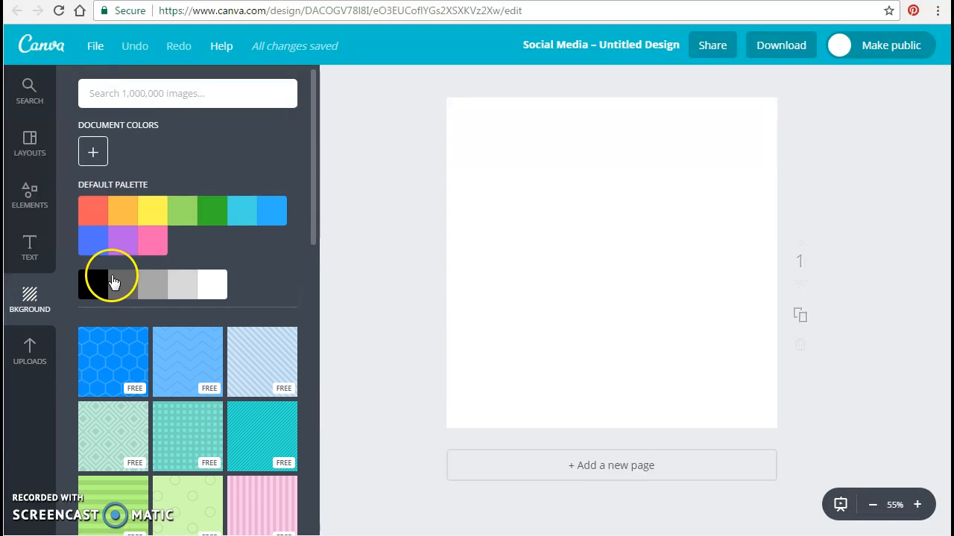
{"action": "left_click", "coordinate": [117, 241]}
{"action": "left_click", "coordinate": [94, 239]}
{"action": "left_click", "coordinate": [93, 215]}
{"action": "left_click", "coordinate": [181, 212]}
{"action": "left_click", "coordinate": [209, 211]}
{"action": "left_click", "coordinate": [250, 214]}
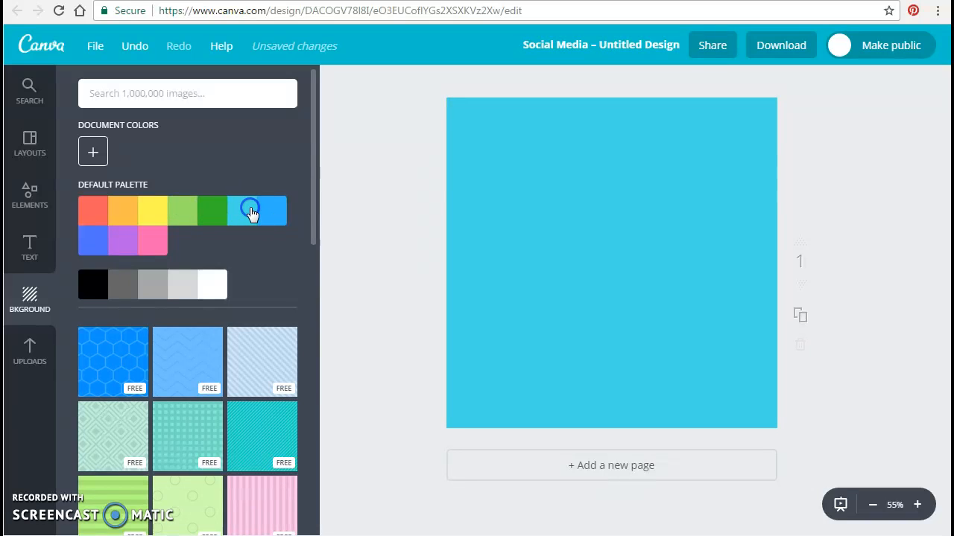
Mix a custom document colour on the colour wheel and set the page background to blue 3f71a4
{"action": "left_click", "coordinate": [93, 153]}
{"action": "left_click_drag", "start_coordinate": [142, 207], "coordinate": [161, 203]}
{"action": "mouse_move", "coordinate": [124, 324]}
{"action": "left_mouse_down"}
{"action": "mouse_move", "coordinate": [110, 323]}
{"action": "mouse_move", "coordinate": [246, 328]}
{"action": "mouse_move", "coordinate": [127, 325]}
{"action": "left_mouse_up"}
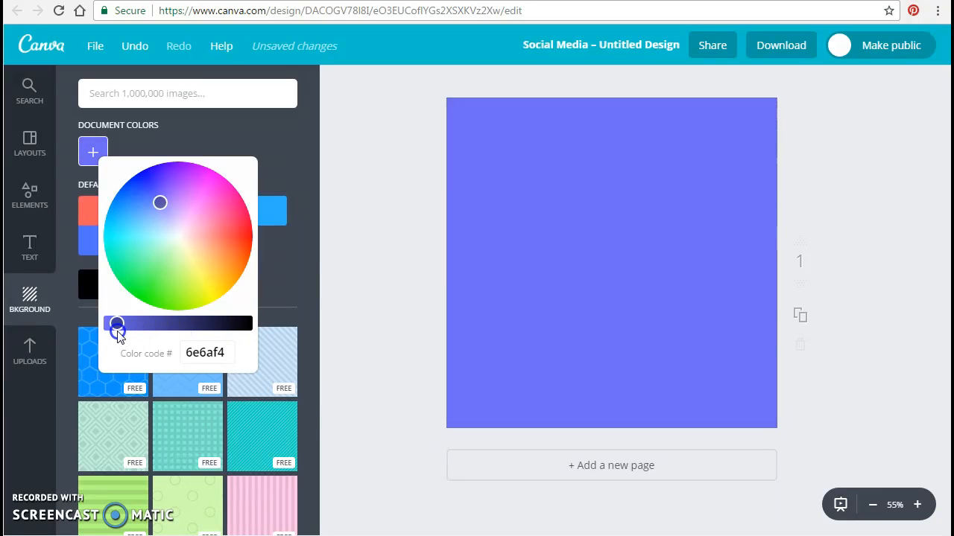
{"action": "left_click_drag", "start_coordinate": [117, 323], "coordinate": [90, 330]}
{"action": "left_click_drag", "start_coordinate": [159, 203], "coordinate": [177, 226]}
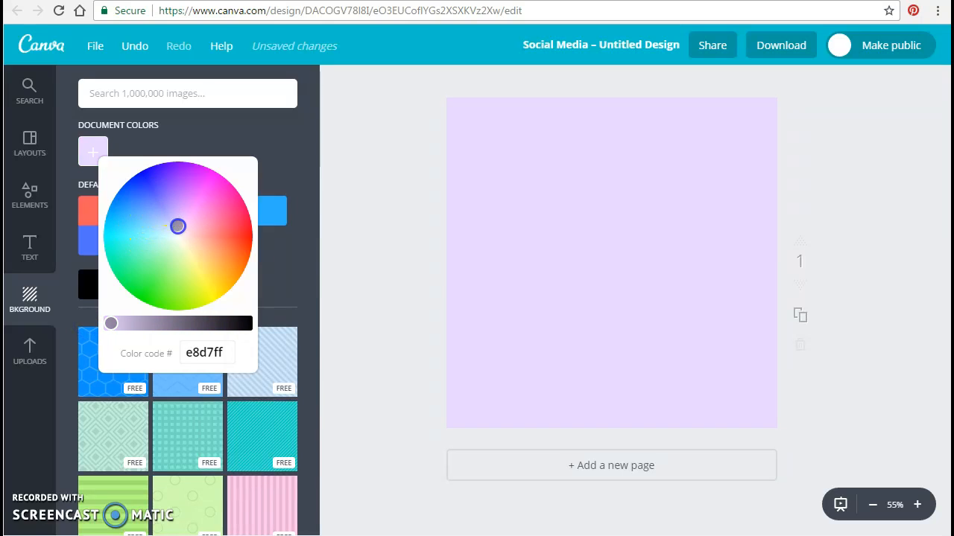
{"action": "left_click_drag", "start_coordinate": [165, 325], "coordinate": [158, 325]}
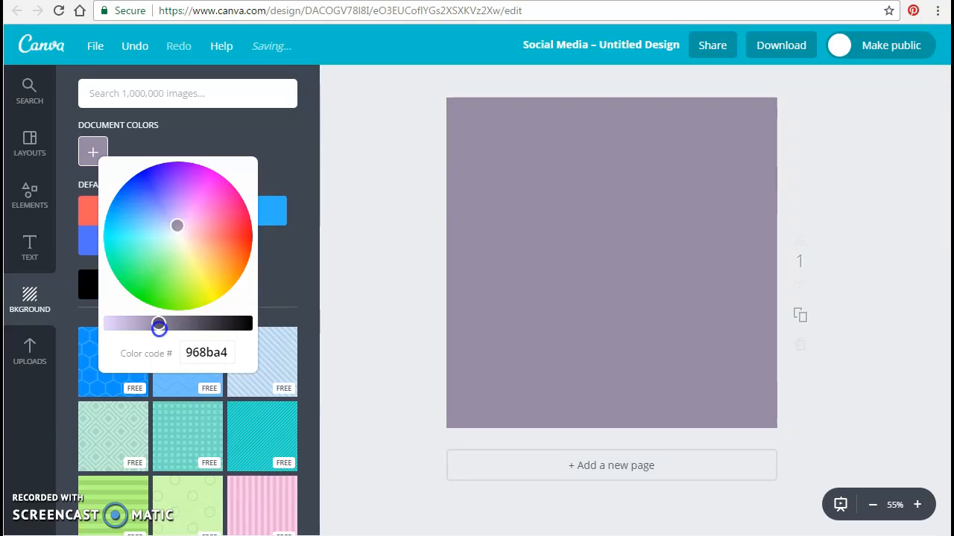
{"action": "mouse_move", "coordinate": [162, 233]}
{"action": "left_mouse_down"}
{"action": "mouse_move", "coordinate": [181, 221]}
{"action": "mouse_move", "coordinate": [159, 236]}
{"action": "mouse_move", "coordinate": [183, 257]}
{"action": "mouse_move", "coordinate": [198, 215]}
{"action": "mouse_move", "coordinate": [153, 204]}
{"action": "mouse_move", "coordinate": [141, 239]}
{"action": "mouse_move", "coordinate": [141, 215]}
{"action": "left_mouse_up"}
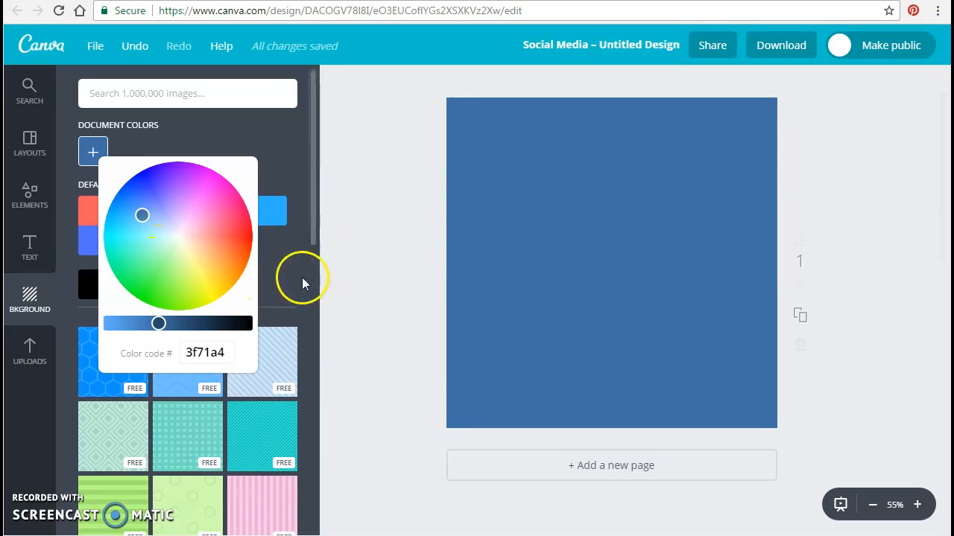
{"action": "left_click", "coordinate": [262, 265]}
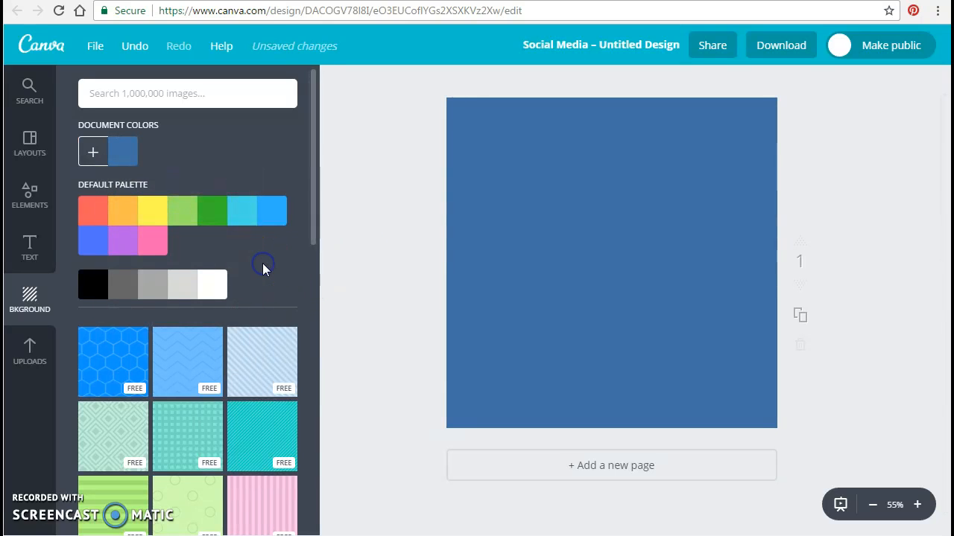
Browse the background gallery and try free patterned backgrounds, finishing with the purple polka-dot pattern
{"action": "scroll", "coordinate": [178, 229], "scroll_direction": "down", "scroll_amount": 2}
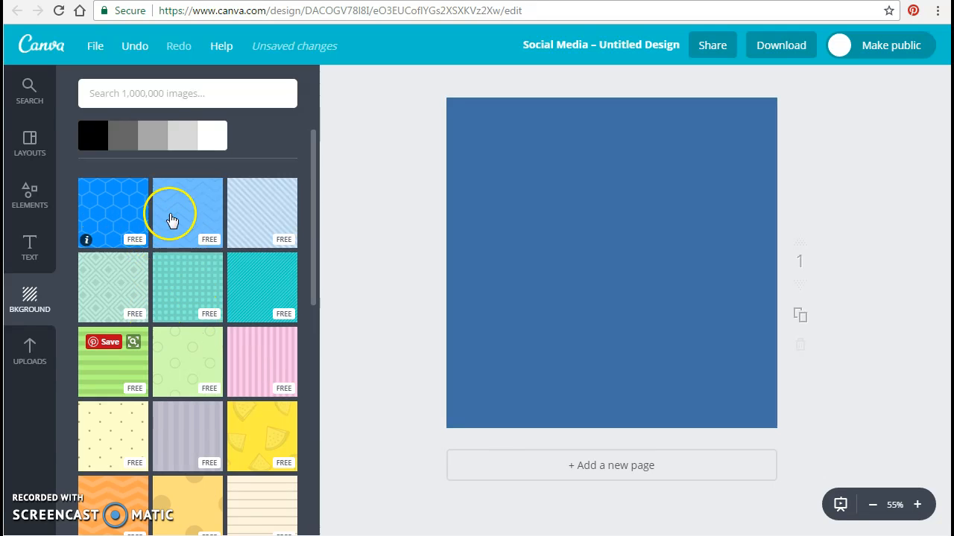
{"action": "left_click_drag", "start_coordinate": [314, 198], "coordinate": [308, 459]}
{"action": "scroll", "coordinate": [233, 391], "scroll_direction": "down", "scroll_amount": 3}
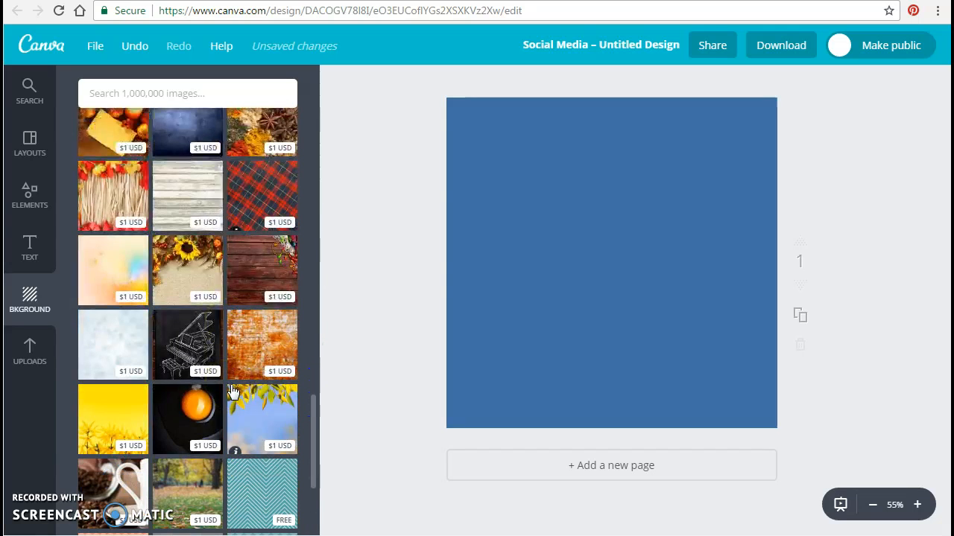
{"action": "scroll", "coordinate": [233, 391], "scroll_direction": "down", "scroll_amount": 3}
{"action": "scroll", "coordinate": [192, 351], "scroll_direction": "up", "scroll_amount": 2}
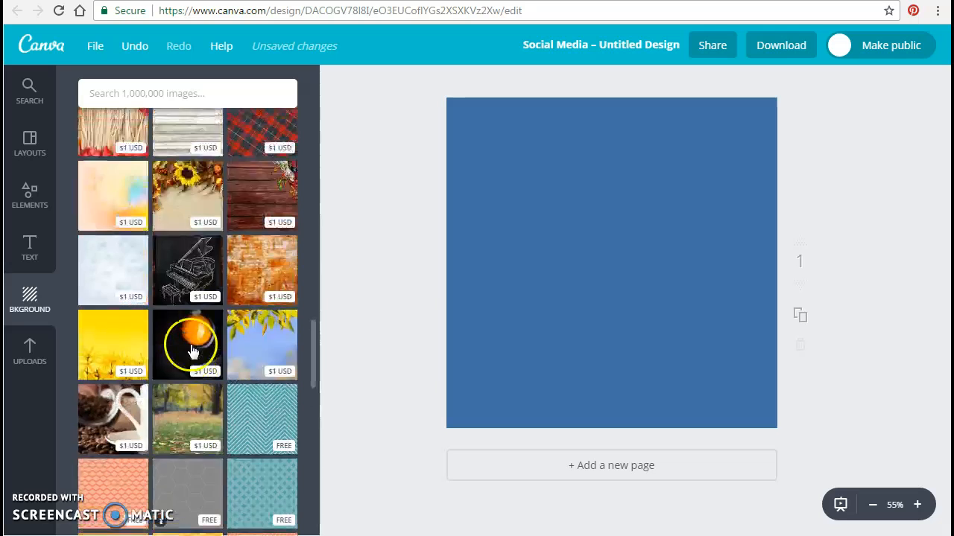
{"action": "scroll", "coordinate": [193, 350], "scroll_direction": "up", "scroll_amount": 2}
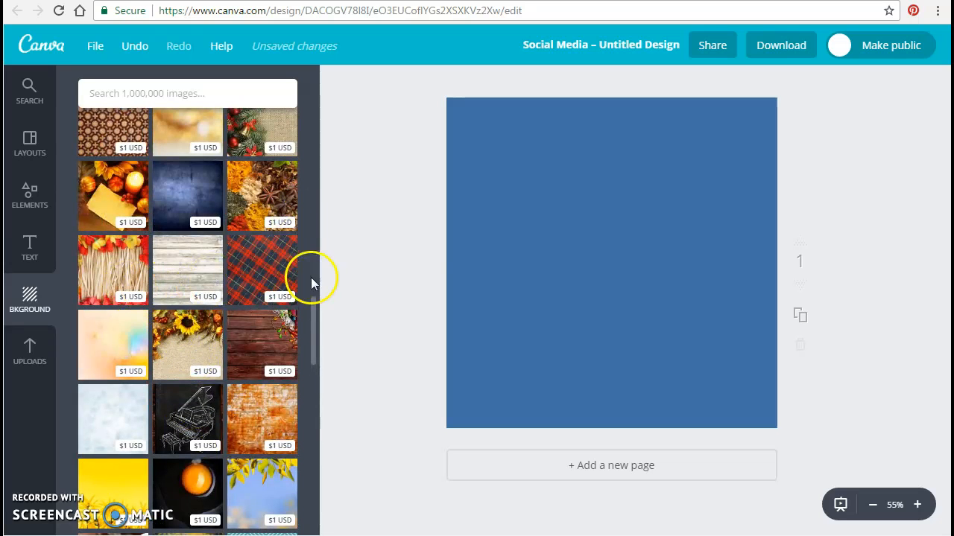
{"action": "left_click_drag", "start_coordinate": [313, 310], "coordinate": [310, 379]}
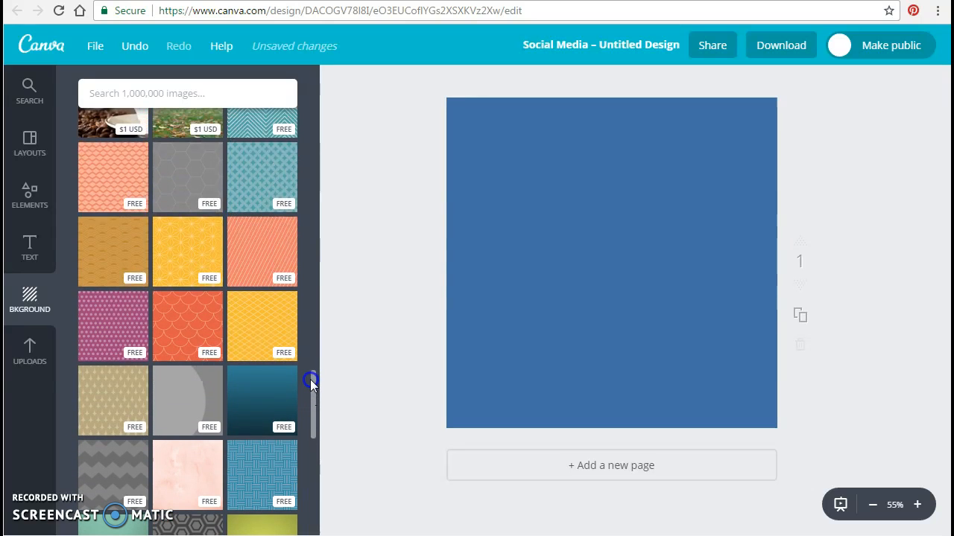
{"action": "left_click", "coordinate": [115, 178]}
{"action": "left_click", "coordinate": [109, 317]}
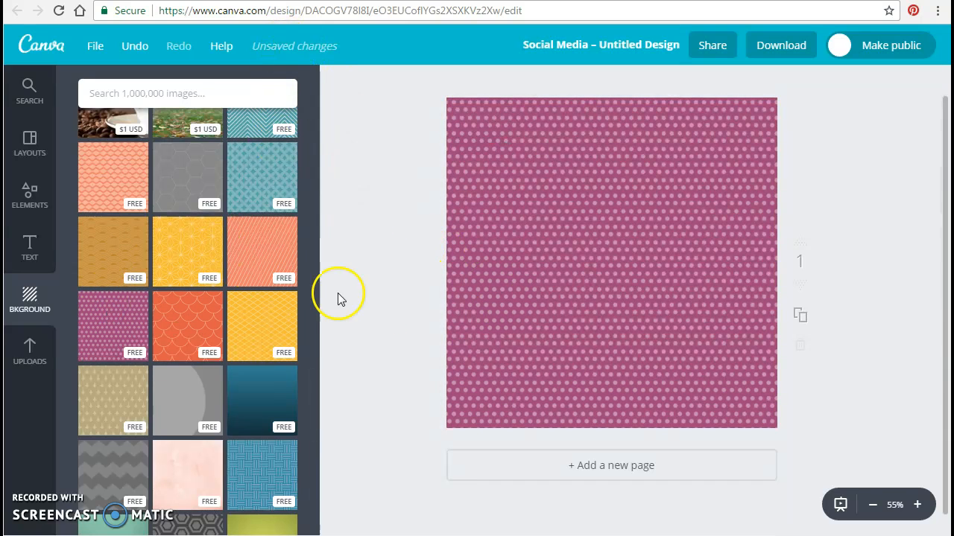
Delete the purple polka-dot background from the page
{"action": "left_click_drag", "start_coordinate": [317, 390], "coordinate": [321, 85]}
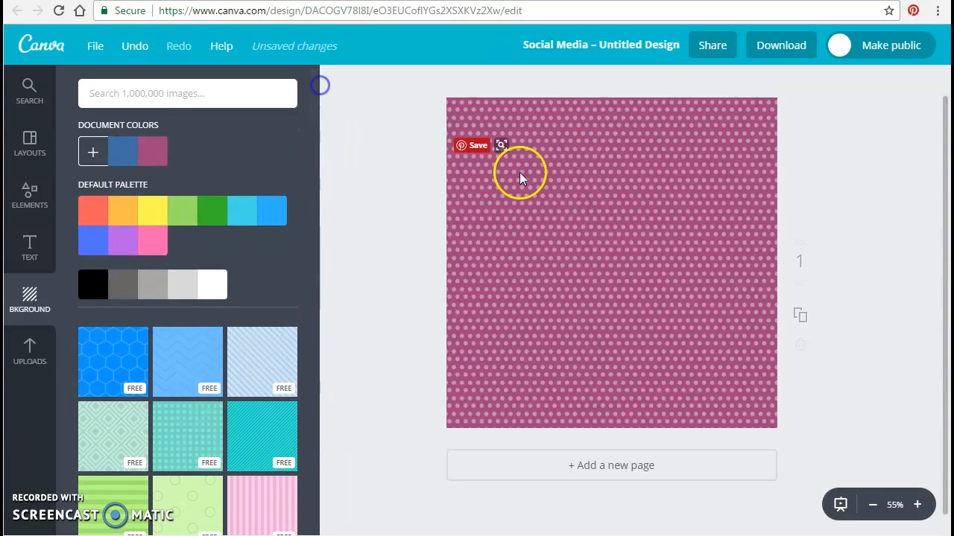
{"action": "left_click", "coordinate": [577, 207]}
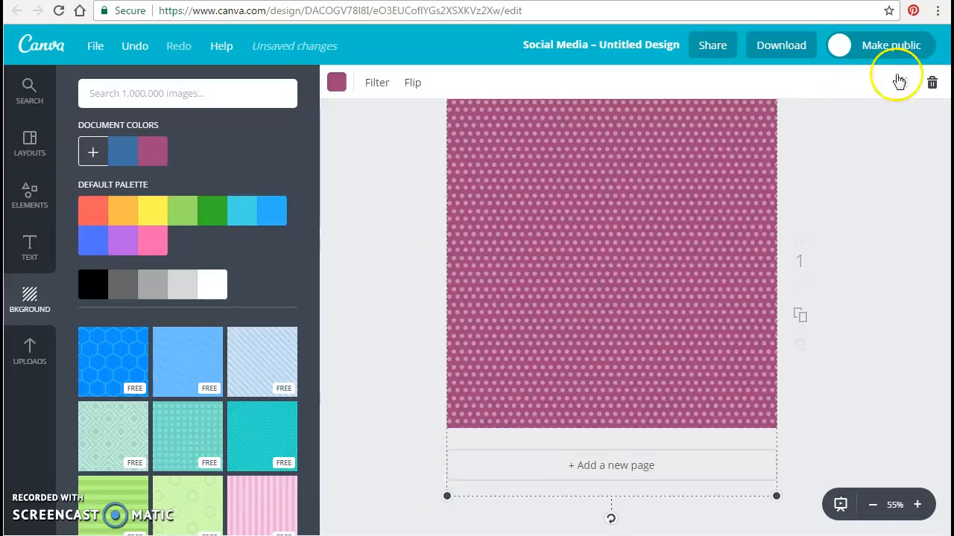
{"action": "left_click", "coordinate": [932, 88]}
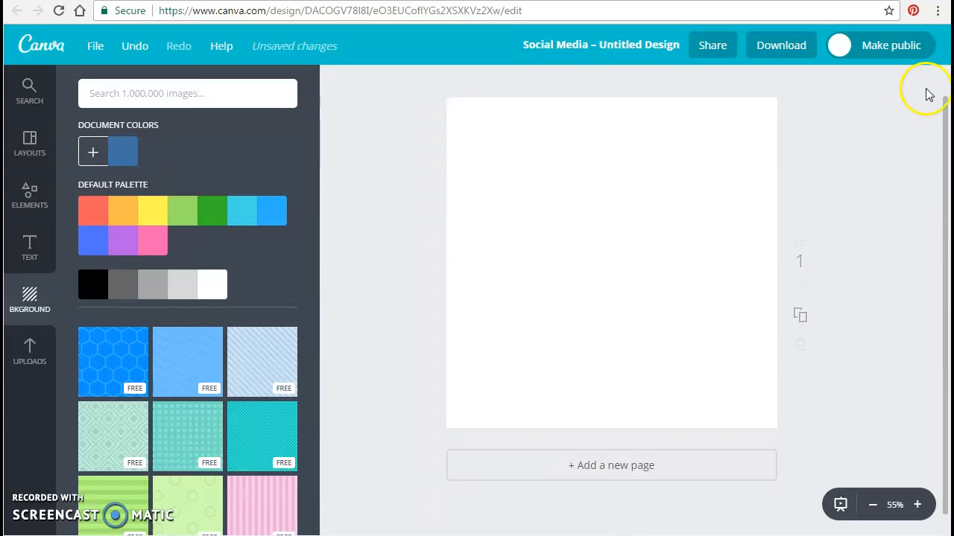
Apply the free teal diagonal-stripe pattern as the page background and select it on the canvas
{"action": "scroll", "coordinate": [160, 399], "scroll_direction": "down", "scroll_amount": 2}
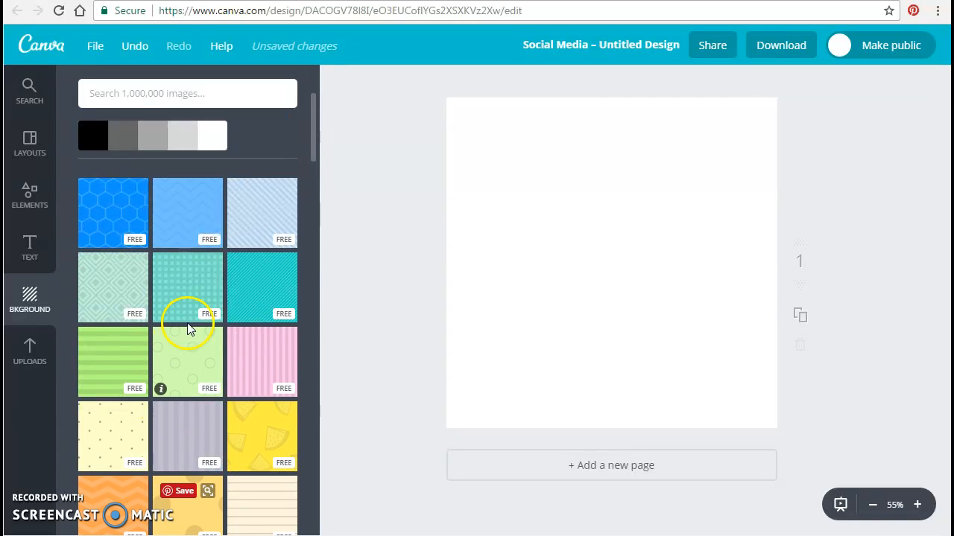
{"action": "left_click", "coordinate": [271, 275]}
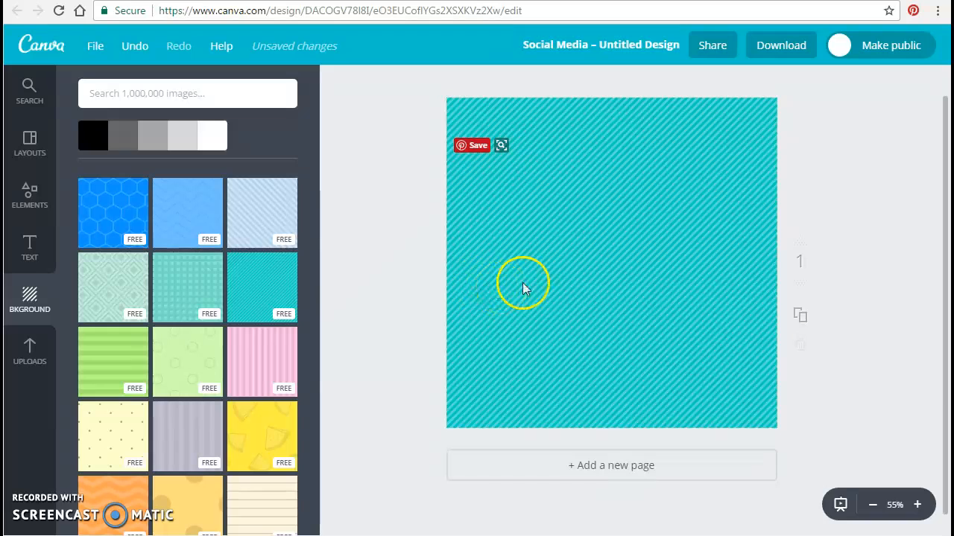
{"action": "left_click", "coordinate": [557, 272]}
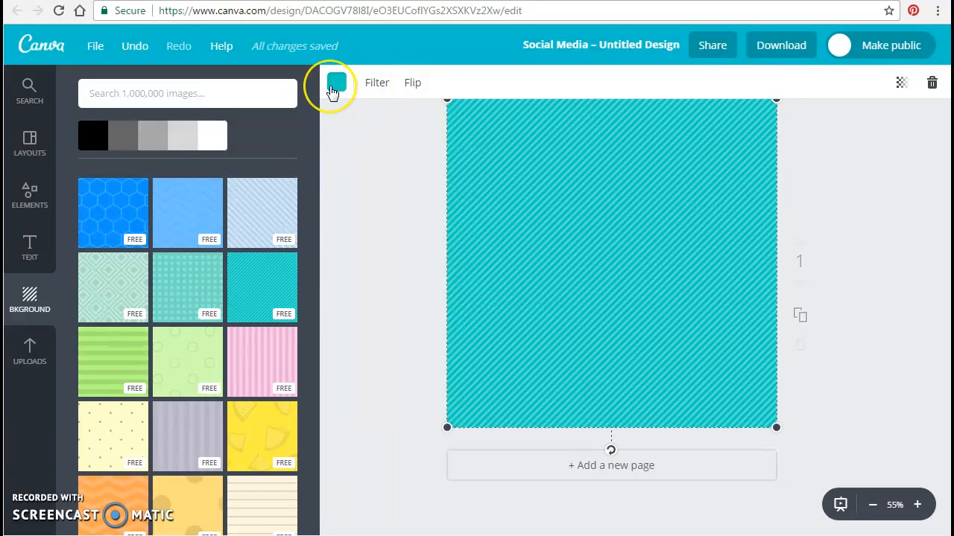
Try the default palette colours on the striped background, from light turquoise through the blues, purple, pink and greens to orange
{"action": "left_click", "coordinate": [334, 86]}
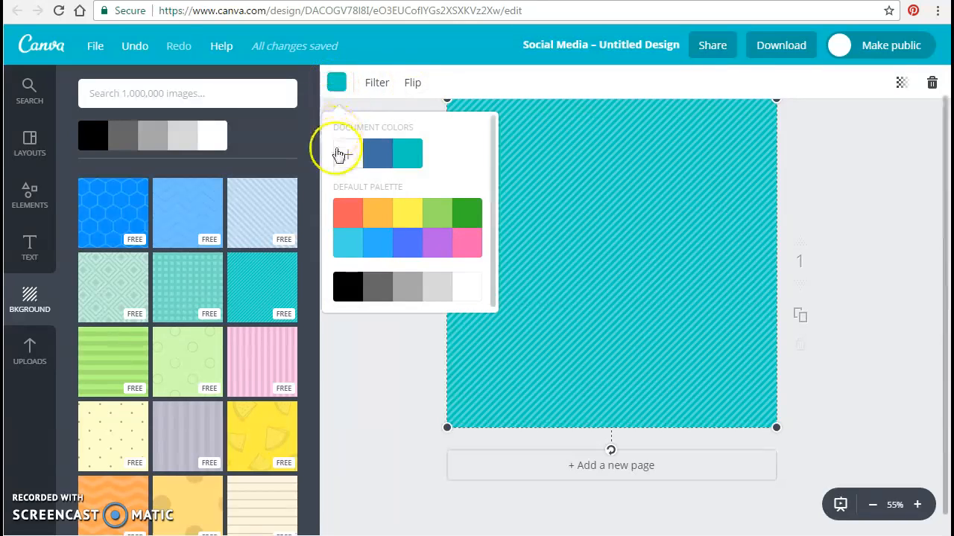
{"action": "left_click", "coordinate": [348, 241]}
{"action": "left_click", "coordinate": [377, 246]}
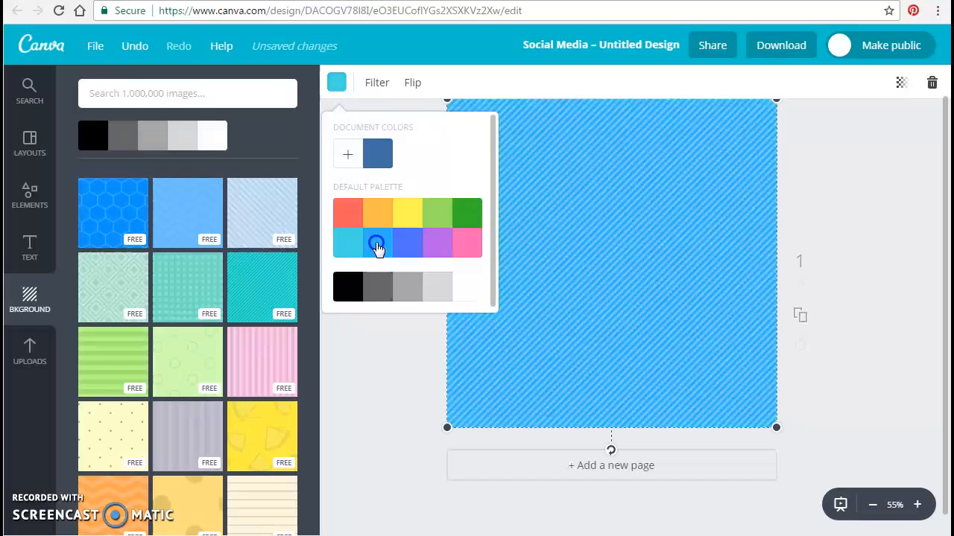
{"action": "left_click", "coordinate": [407, 243]}
{"action": "left_click", "coordinate": [438, 242]}
{"action": "left_click", "coordinate": [466, 244]}
{"action": "left_click", "coordinate": [463, 213]}
{"action": "left_click", "coordinate": [437, 214]}
{"action": "left_click", "coordinate": [408, 214]}
{"action": "left_click", "coordinate": [377, 214]}
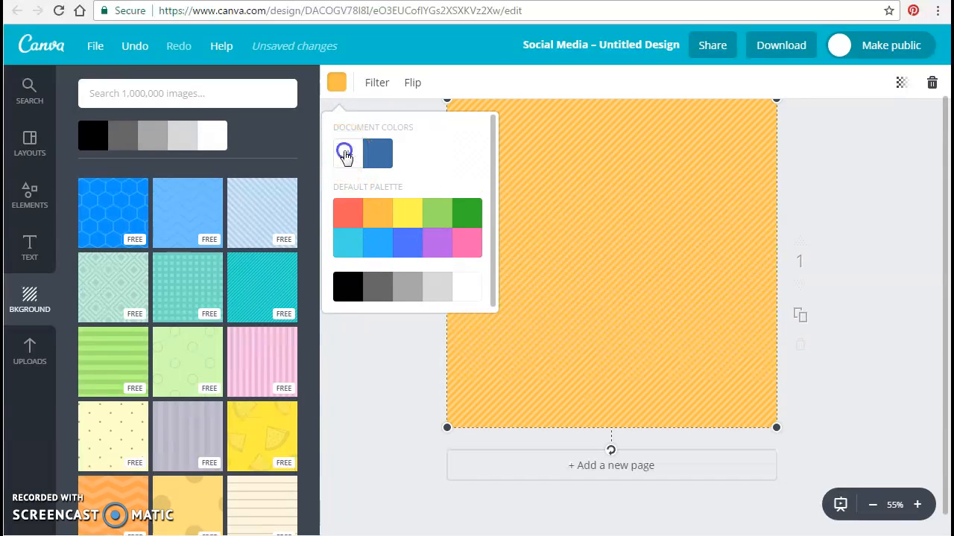
Try the custom light purple d29eda on the striped background and recolour it with the default palette's blue 5271ff
{"action": "left_click", "coordinate": [345, 154]}
{"action": "left_click_drag", "start_coordinate": [470, 266], "coordinate": [439, 219]}
{"action": "left_click_drag", "start_coordinate": [367, 329], "coordinate": [386, 341]}
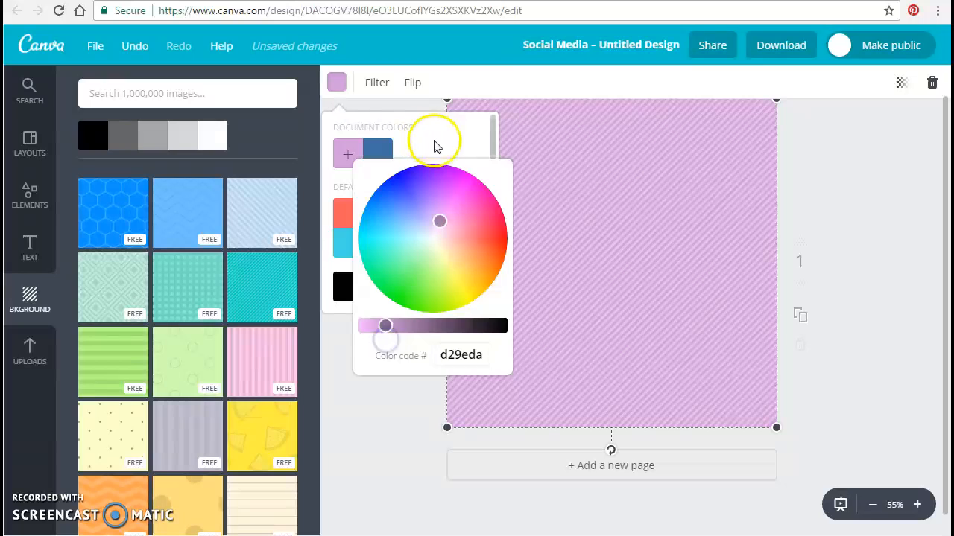
{"action": "left_click", "coordinate": [436, 146]}
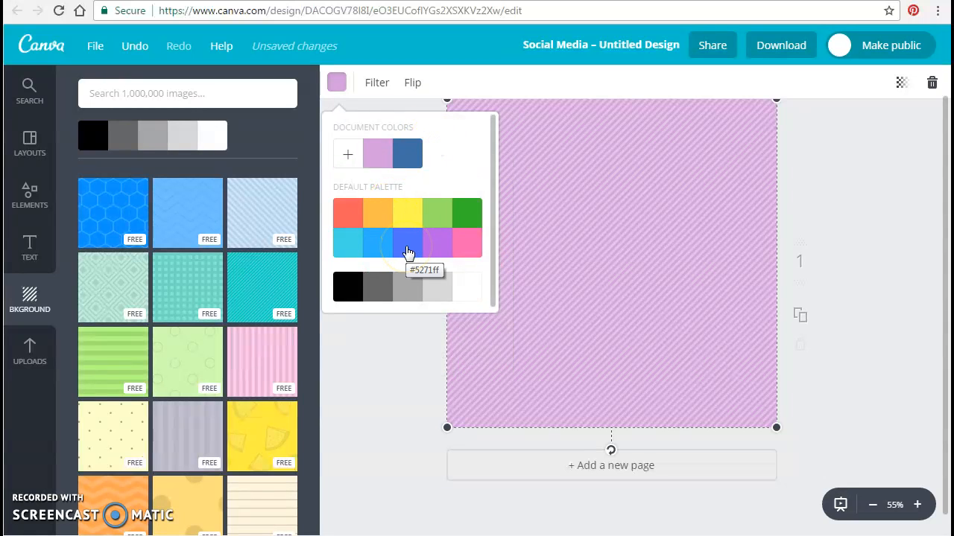
{"action": "left_click", "coordinate": [407, 254]}
{"action": "left_click", "coordinate": [397, 371]}
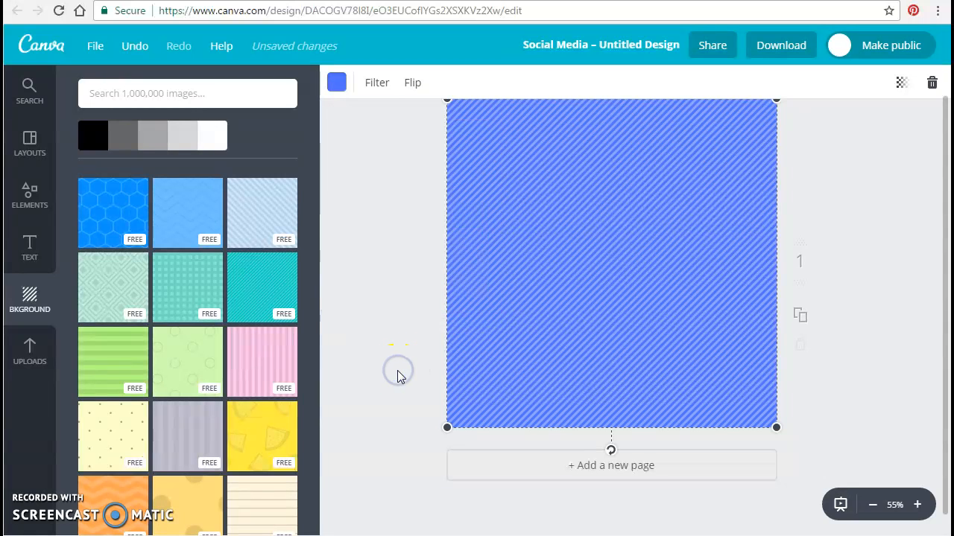
Add the uploaded selfie to the page so the striped background frames it as a border, and deselect it
{"action": "left_click", "coordinate": [30, 352]}
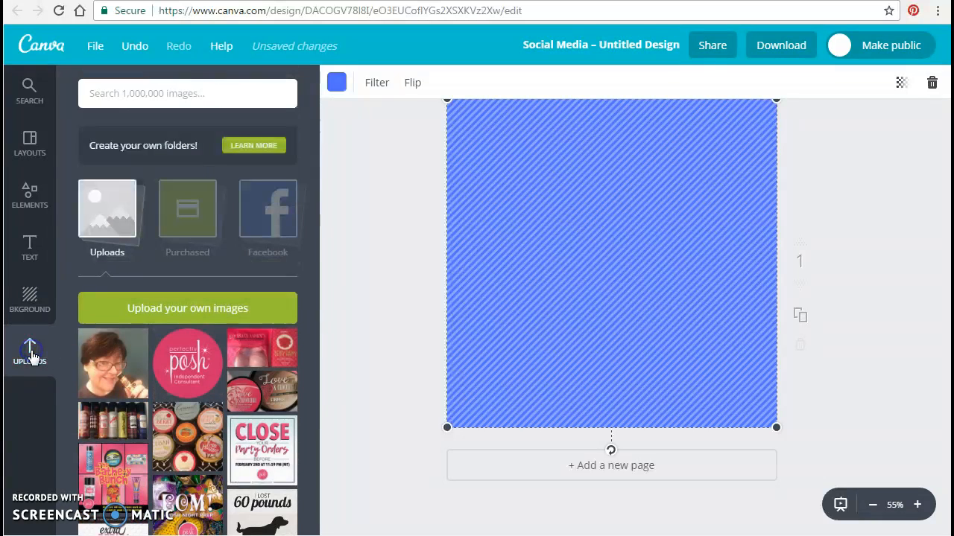
{"action": "left_click", "coordinate": [105, 368]}
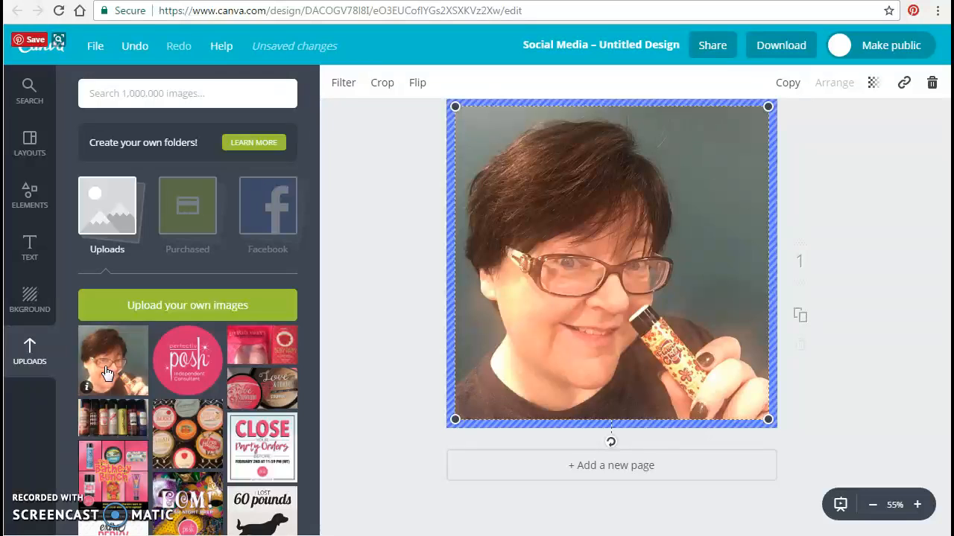
{"action": "left_click", "coordinate": [400, 217]}
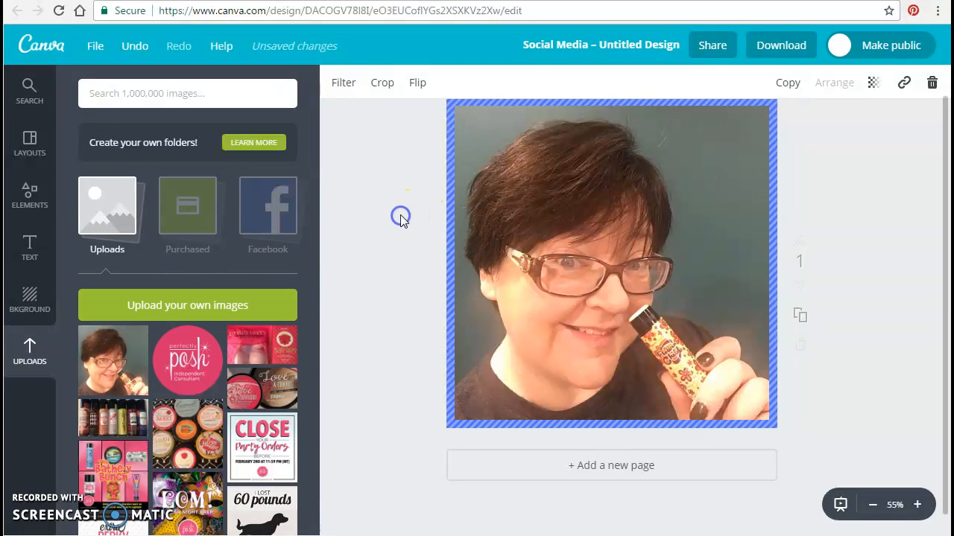
Add the uploaded pink Perfectly Posh logo and shrink it to a small badge in the selfie's lower-left corner
{"action": "left_click", "coordinate": [186, 375]}
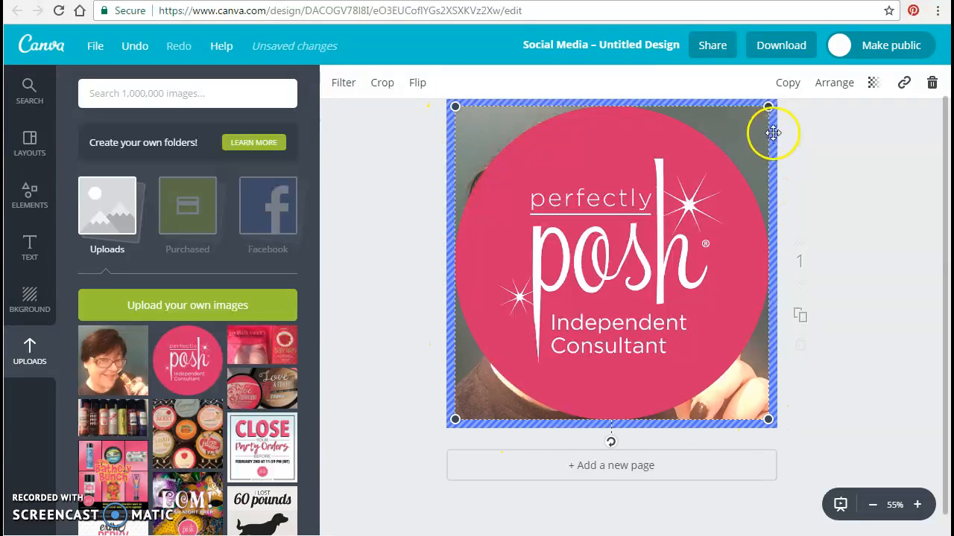
{"action": "left_click_drag", "start_coordinate": [768, 107], "coordinate": [563, 343]}
{"action": "left_click", "coordinate": [506, 382]}
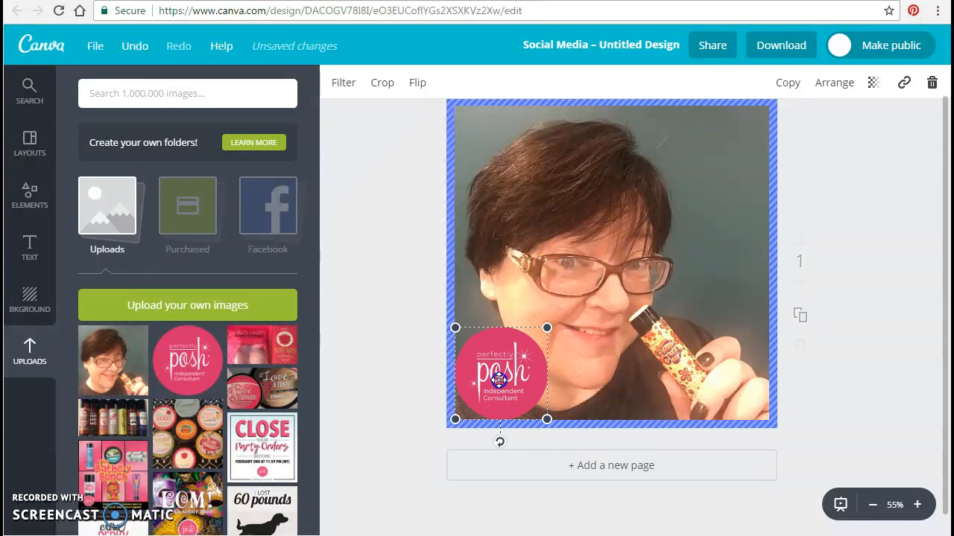
Move the Perfectly Posh logo to the selfie's upper-right corner
{"action": "left_click_drag", "start_coordinate": [505, 382], "coordinate": [513, 363]}
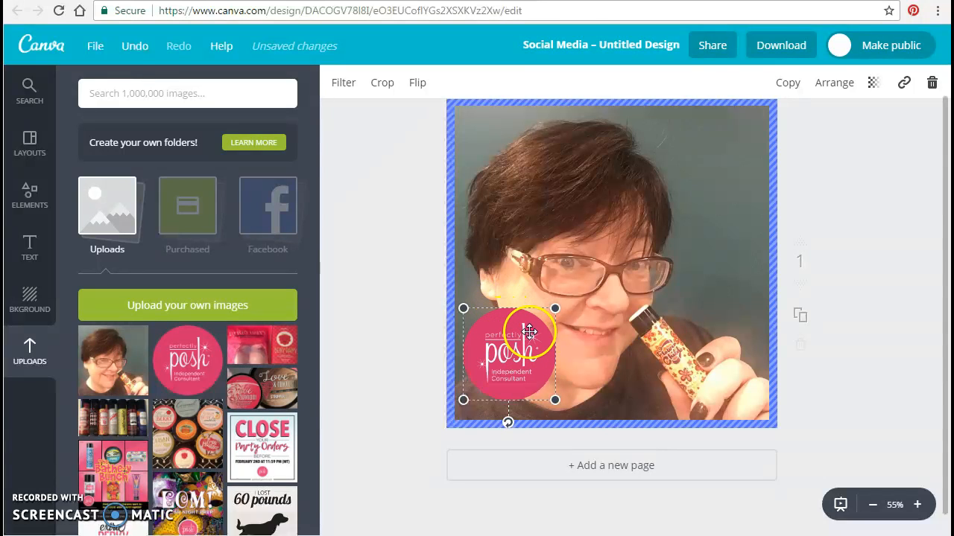
{"action": "left_click_drag", "start_coordinate": [500, 347], "coordinate": [708, 155]}
{"action": "left_click", "coordinate": [721, 284]}
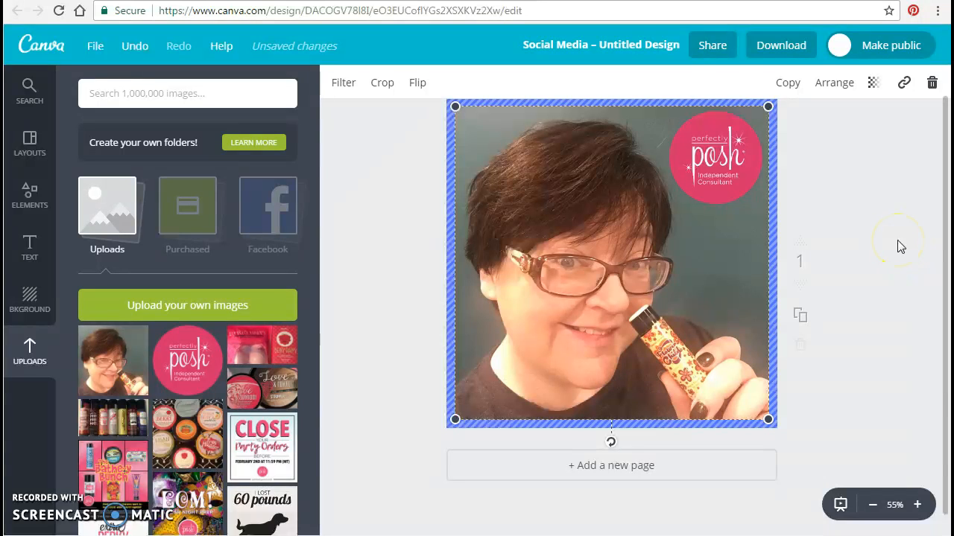
Select the striped background around the selfie and recolour it with the default palette's pink
{"action": "left_click", "coordinate": [449, 197]}
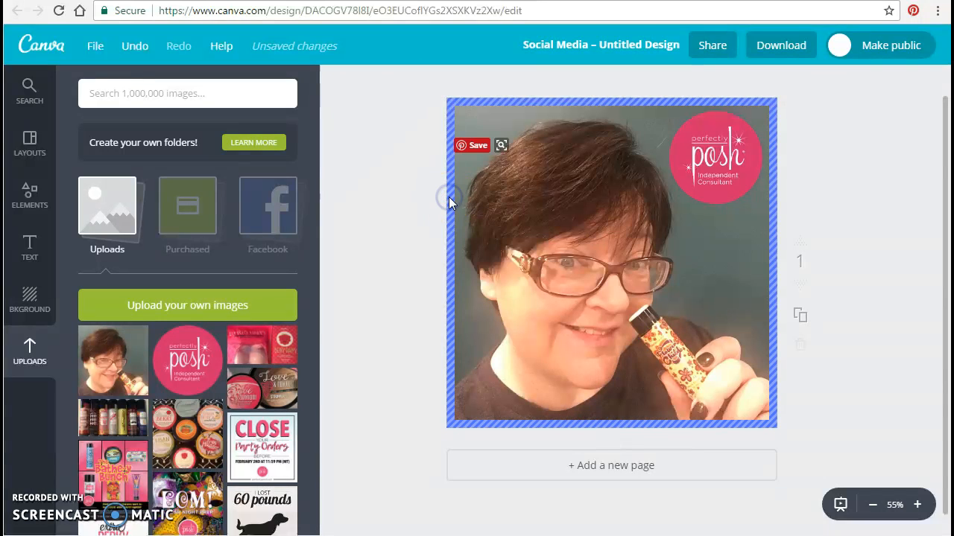
{"action": "left_click", "coordinate": [584, 228]}
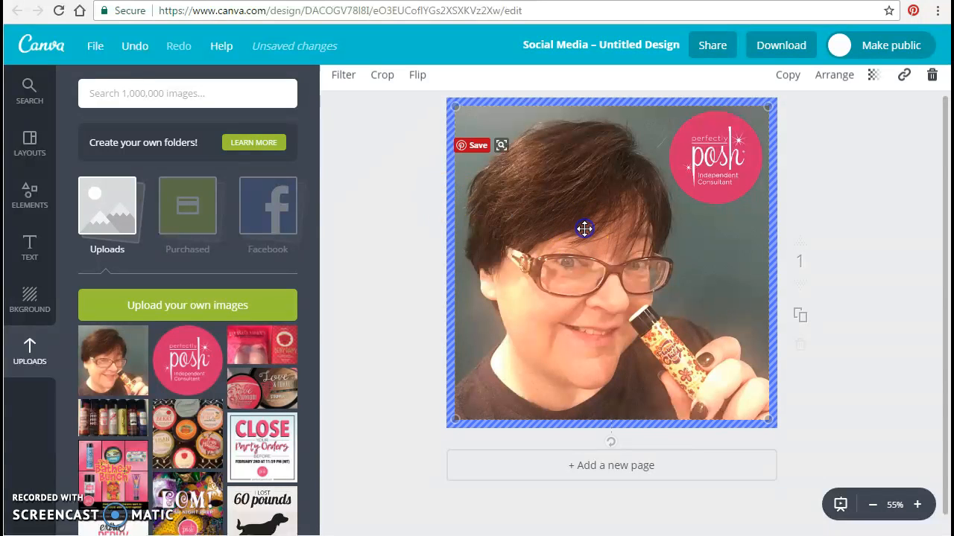
{"action": "left_click", "coordinate": [723, 162]}
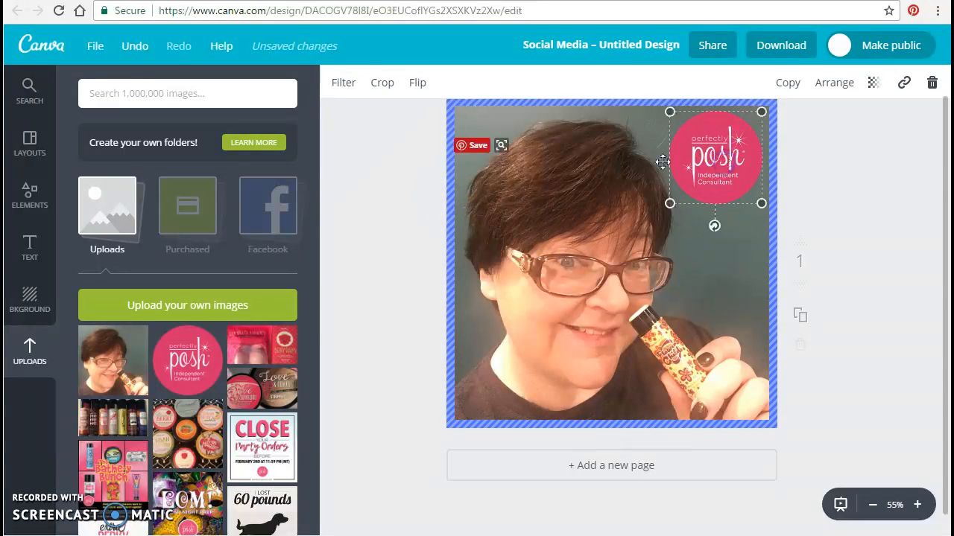
{"action": "left_click", "coordinate": [448, 207]}
{"action": "left_click", "coordinate": [450, 202]}
{"action": "left_click", "coordinate": [337, 81]}
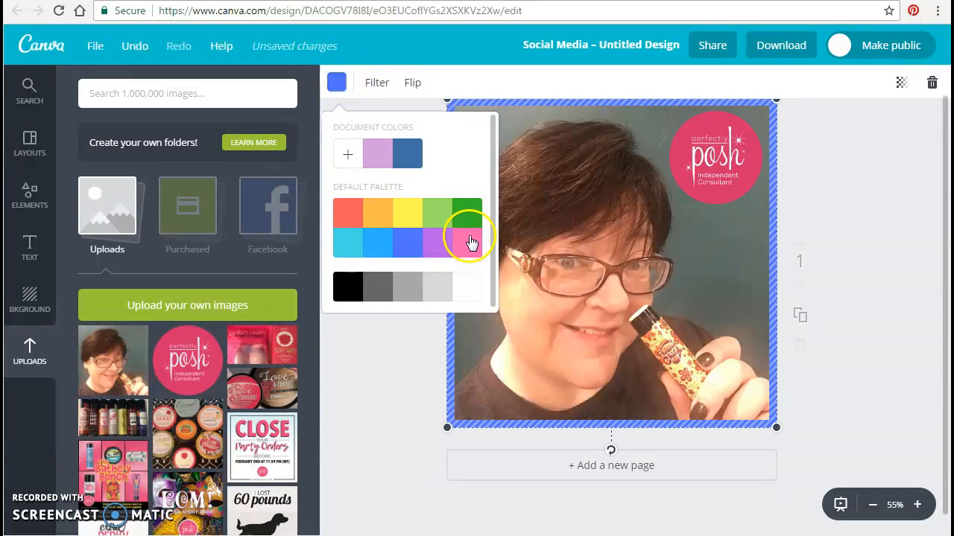
{"action": "left_click", "coordinate": [471, 242]}
{"action": "left_click", "coordinate": [871, 299]}
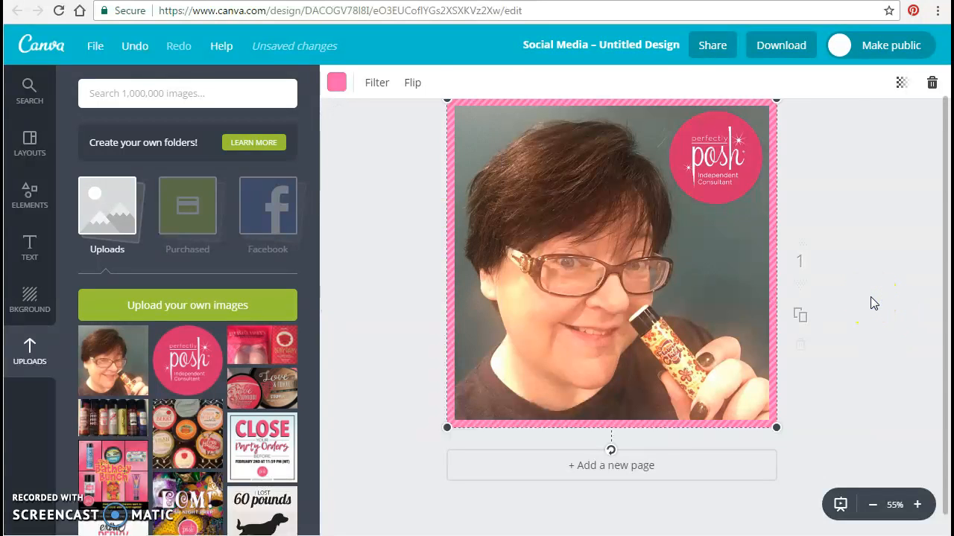
Download the finished design as a PNG and dismiss the download-ready message
{"action": "scroll", "coordinate": [870, 296], "scroll_direction": "up", "scroll_amount": 1}
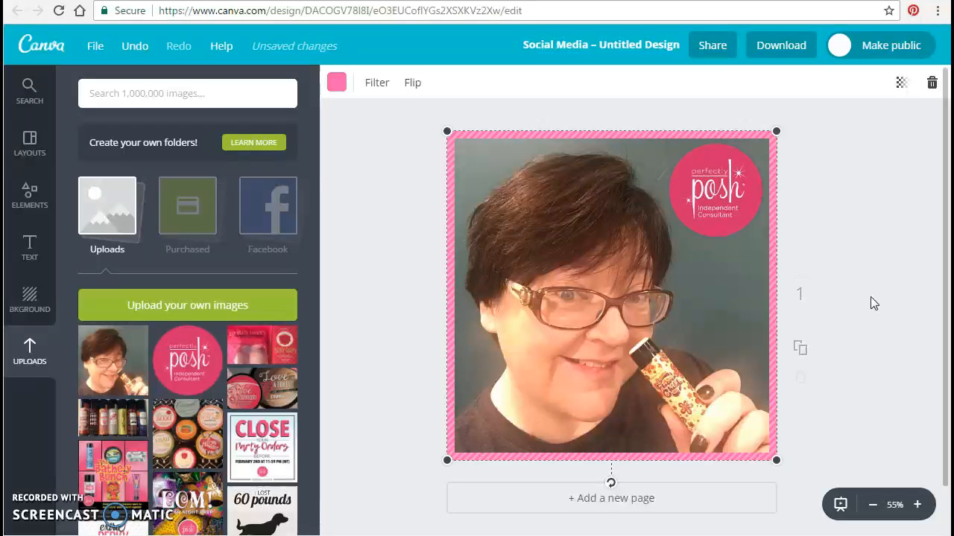
{"action": "left_click", "coordinate": [794, 52]}
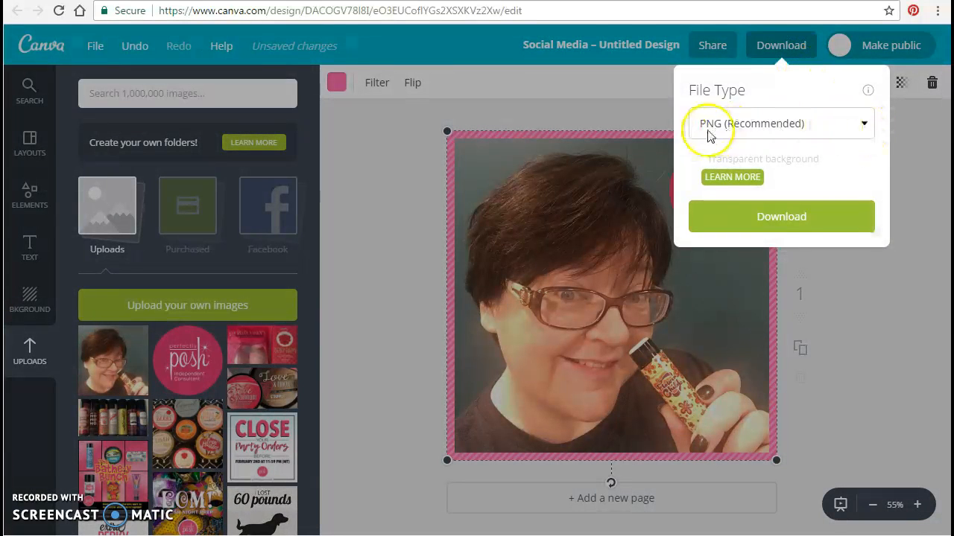
{"action": "left_click", "coordinate": [786, 220]}
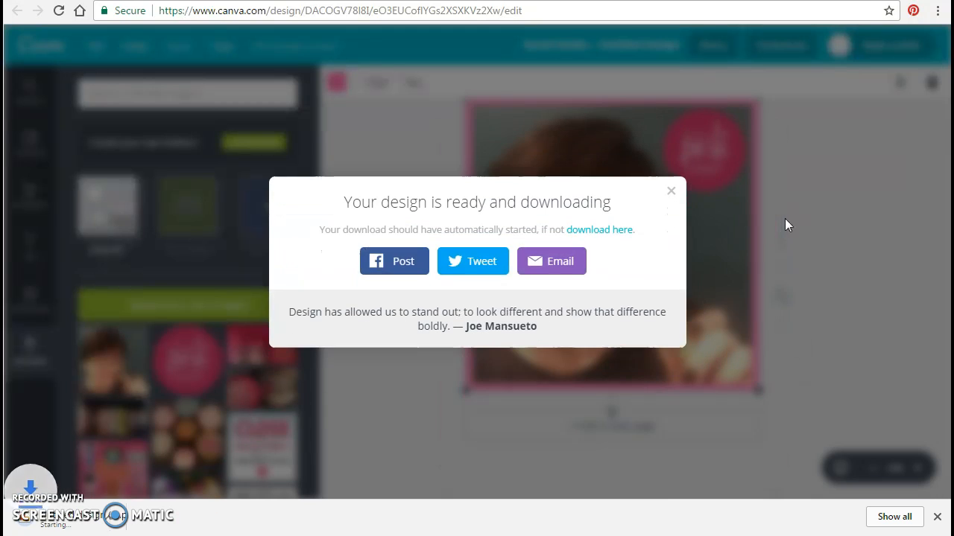
{"action": "left_click", "coordinate": [671, 195]}
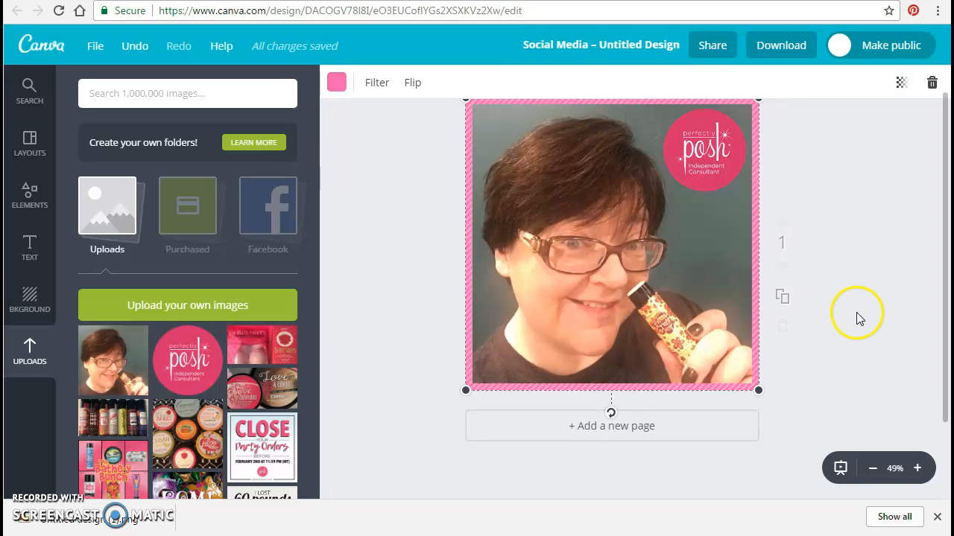
{"action": "left_click_drag", "start_coordinate": [944, 277], "coordinate": [946, 268]}
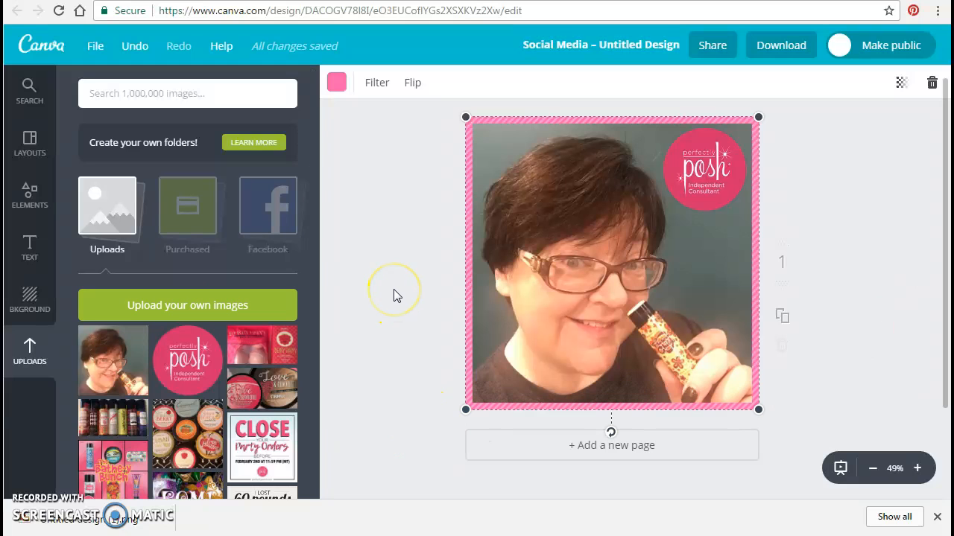
Add a subheading text to the selfie and set it in the Emilys Candy font at size 36
{"action": "left_click", "coordinate": [31, 253]}
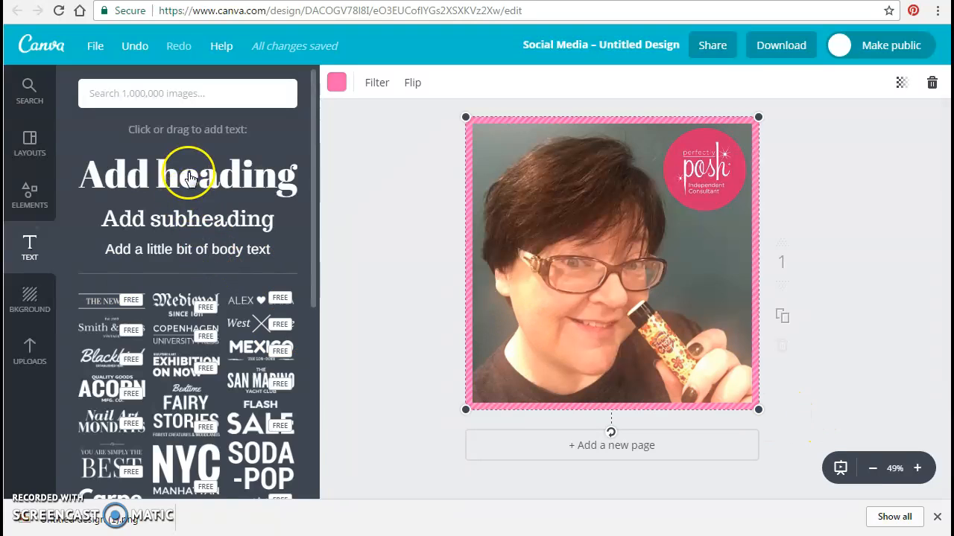
{"action": "left_click", "coordinate": [190, 223]}
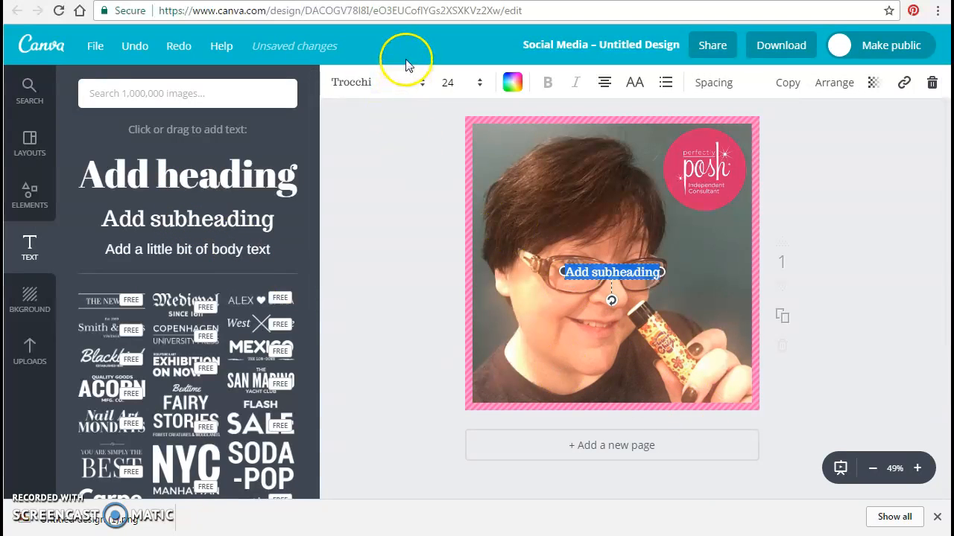
{"action": "left_click", "coordinate": [422, 86]}
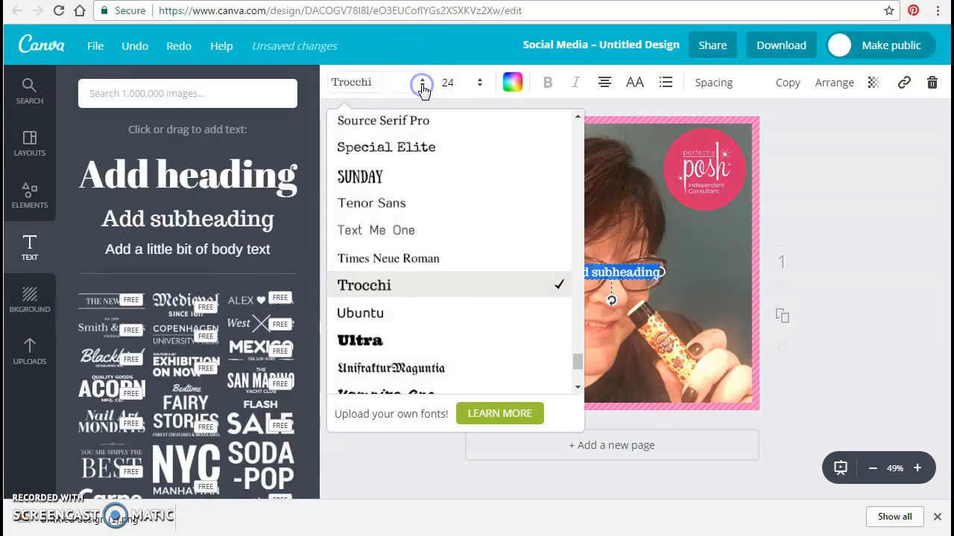
{"action": "scroll", "coordinate": [398, 255], "scroll_direction": "up", "scroll_amount": 7}
{"action": "scroll", "coordinate": [393, 202], "scroll_direction": "up", "scroll_amount": 3}
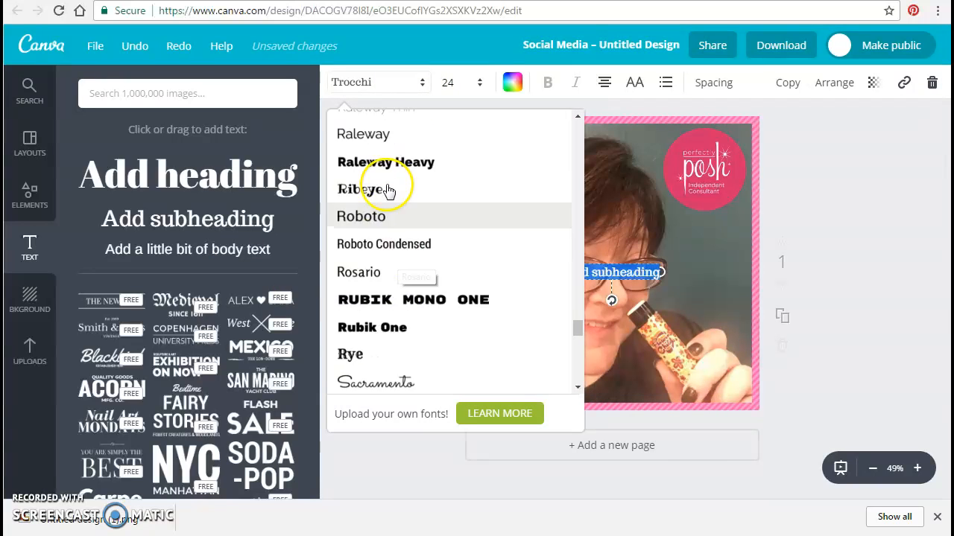
{"action": "scroll", "coordinate": [395, 209], "scroll_direction": "up", "scroll_amount": 5}
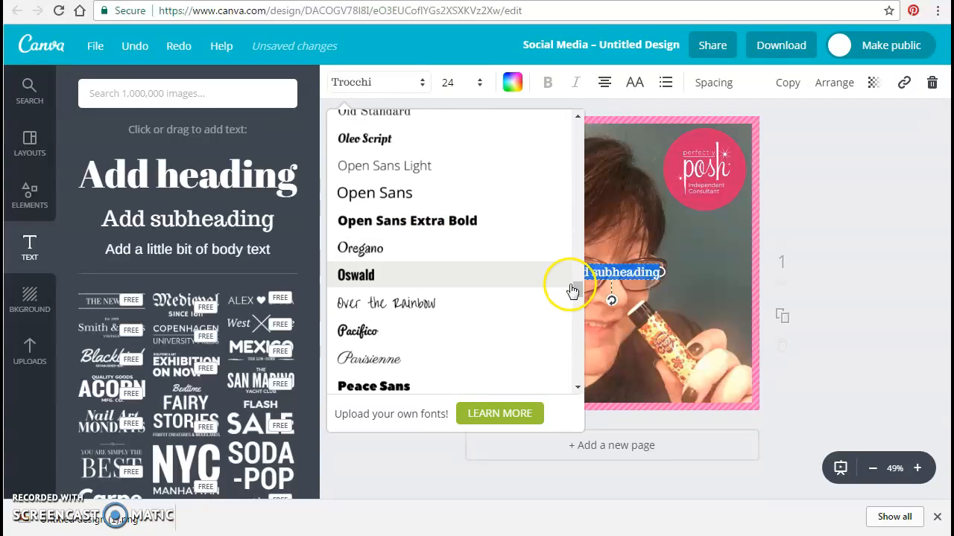
{"action": "left_click_drag", "start_coordinate": [575, 283], "coordinate": [575, 202]}
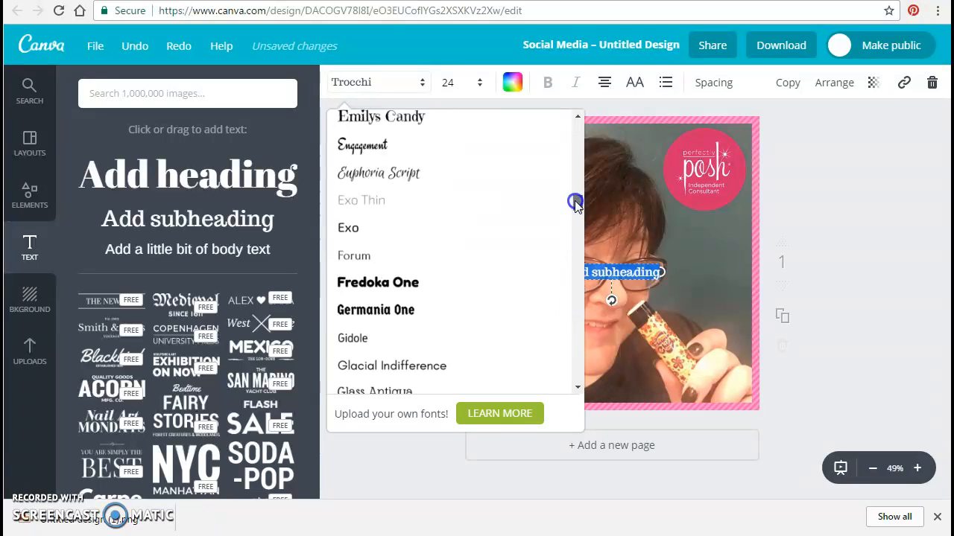
{"action": "left_click", "coordinate": [409, 120]}
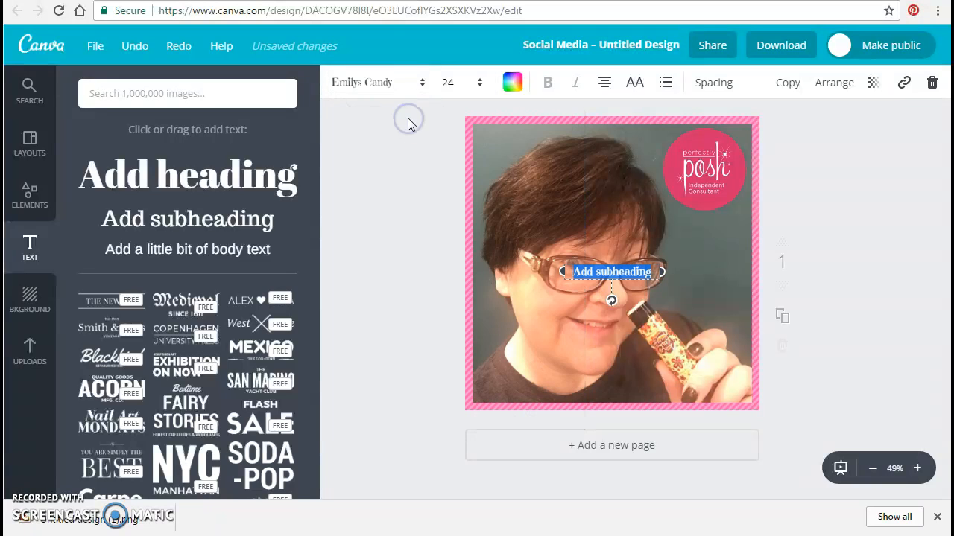
{"action": "left_click", "coordinate": [469, 83]}
{"action": "left_click", "coordinate": [453, 331]}
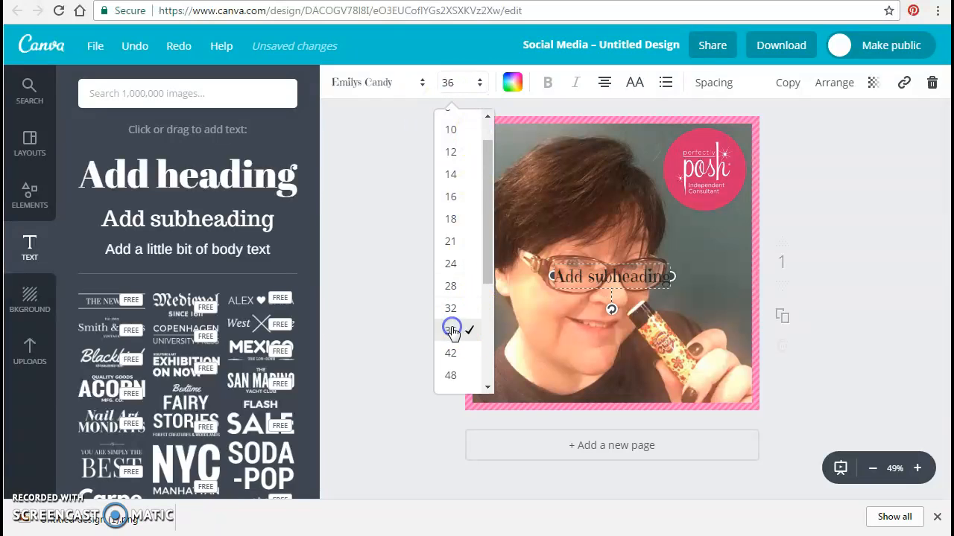
Replace the subheading's placeholder with "i love Flower Child" and move it to the lower part of the selfie
{"action": "left_click", "coordinate": [559, 280]}
{"action": "left_click_drag", "start_coordinate": [559, 280], "coordinate": [681, 282]}
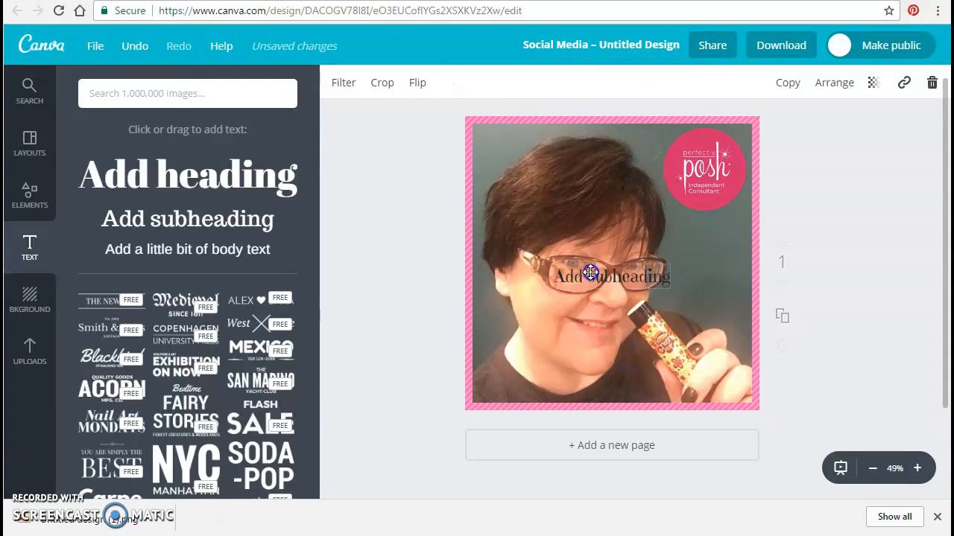
{"action": "double_click", "coordinate": [566, 277]}
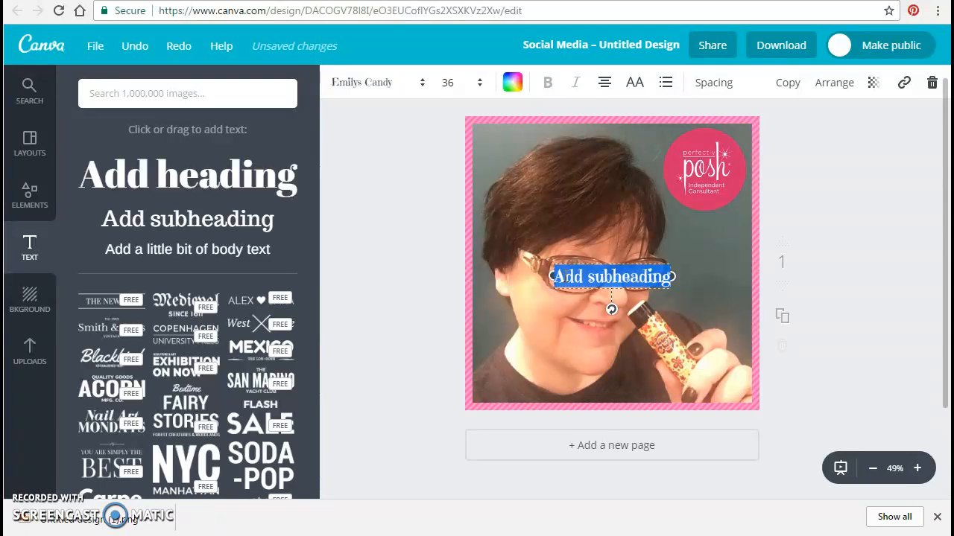
{"action": "key", "text": "BackSpace"}
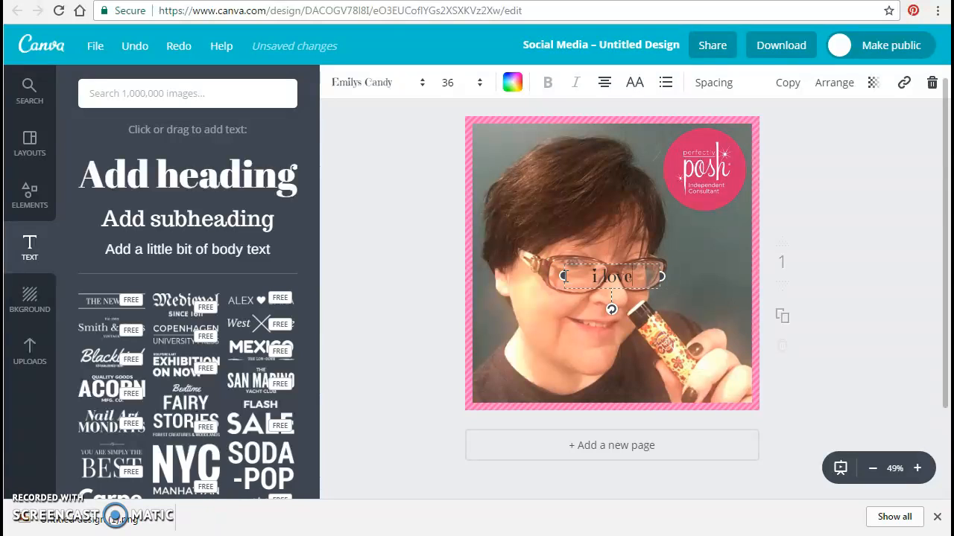
{"action": "type", "text": "i love FLo"}
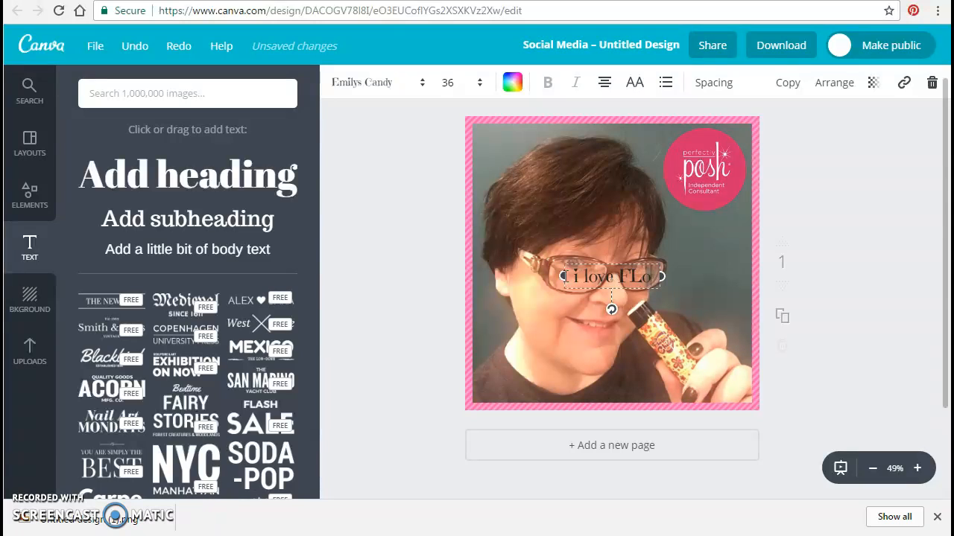
{"action": "type", "text": "wer Child"}
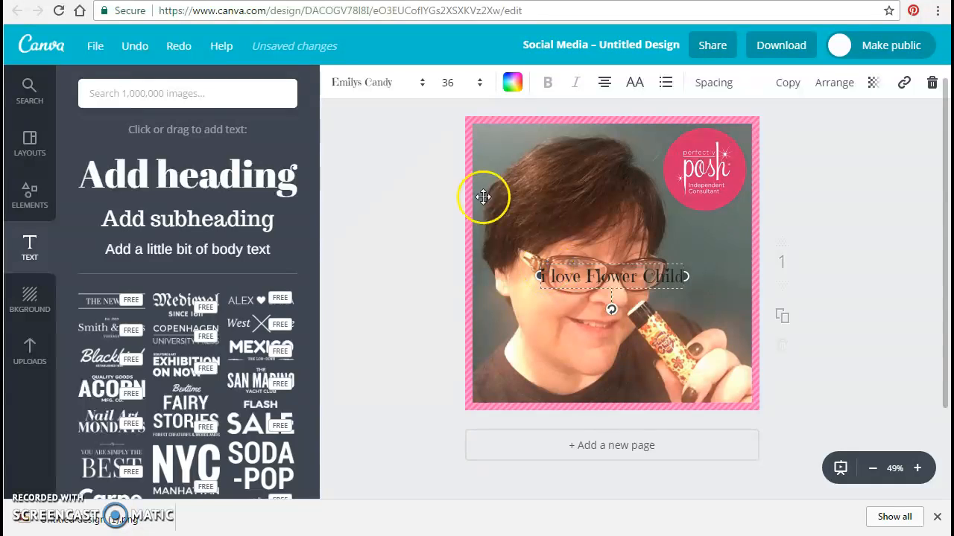
{"action": "left_click_drag", "start_coordinate": [640, 262], "coordinate": [598, 362]}
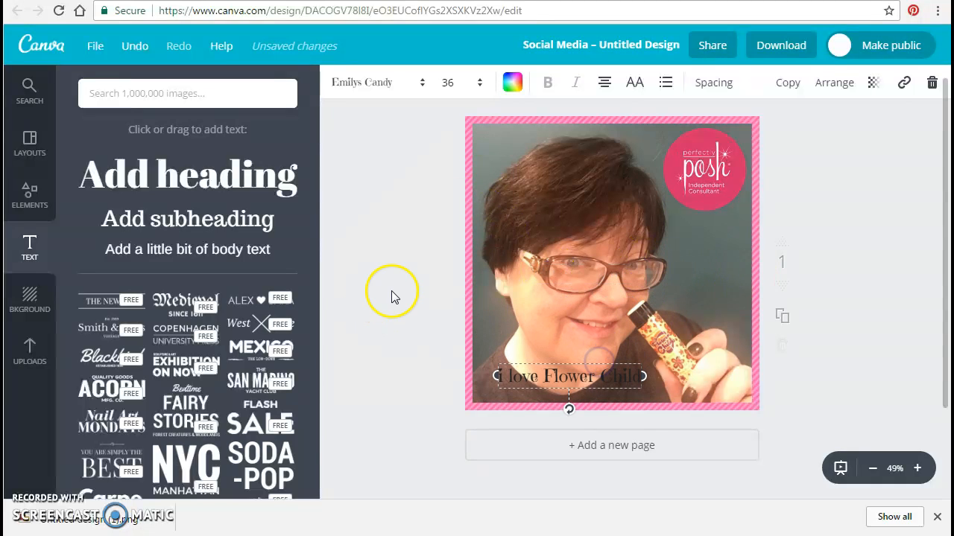
Try white on the "i love Flower Child" text, and recolour it with the default palette's pink
{"action": "left_click", "coordinate": [516, 85]}
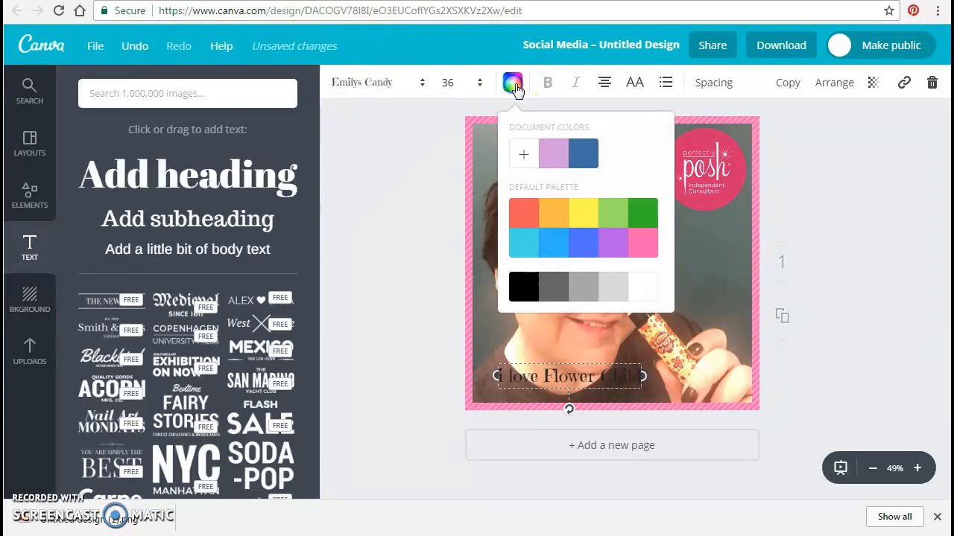
{"action": "left_click", "coordinate": [653, 293]}
{"action": "left_click", "coordinate": [642, 247]}
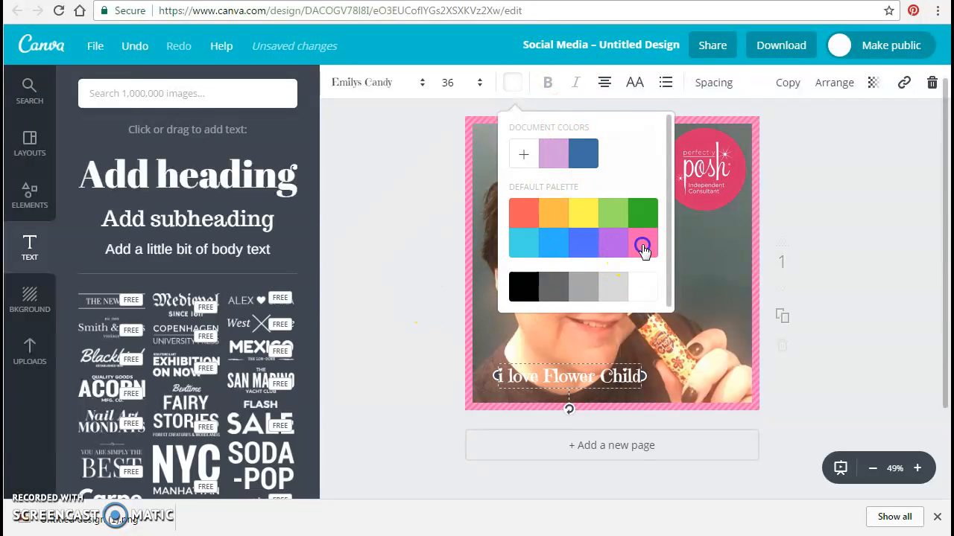
{"action": "left_click", "coordinate": [366, 292]}
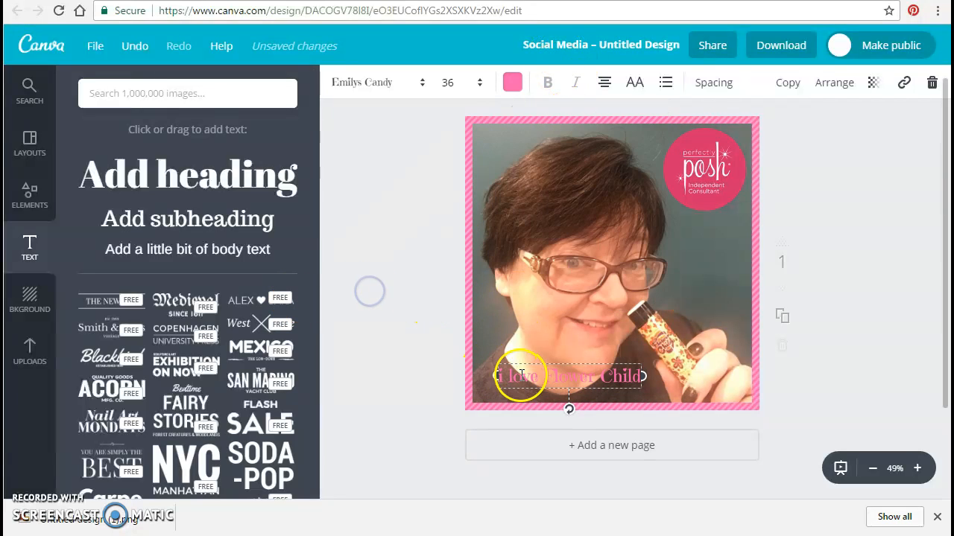
Move the pink text directly beneath the Perfectly Posh logo and break it into two lines, "i love" and "Flower Child"
{"action": "left_click_drag", "start_coordinate": [522, 375], "coordinate": [654, 211]}
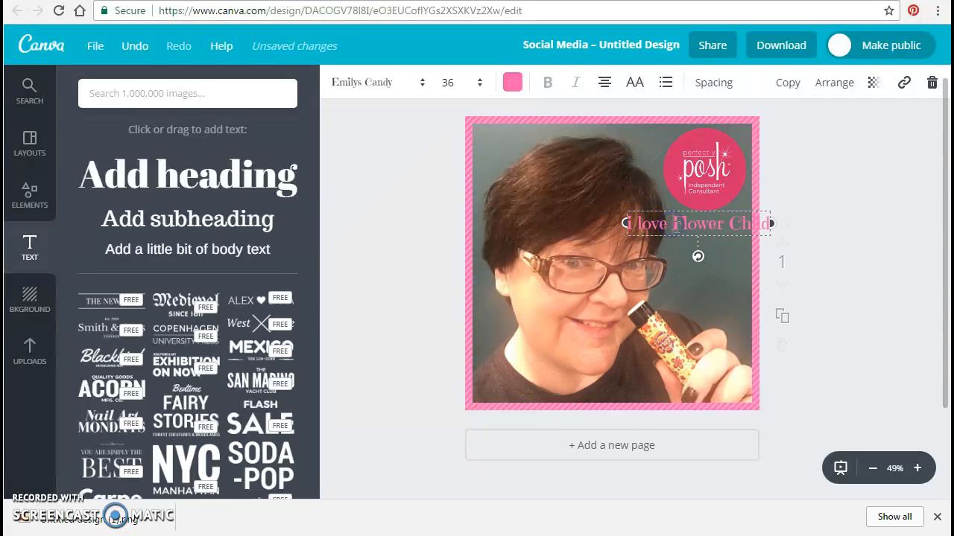
{"action": "key", "text": "Return"}
{"action": "left_click", "coordinate": [698, 287]}
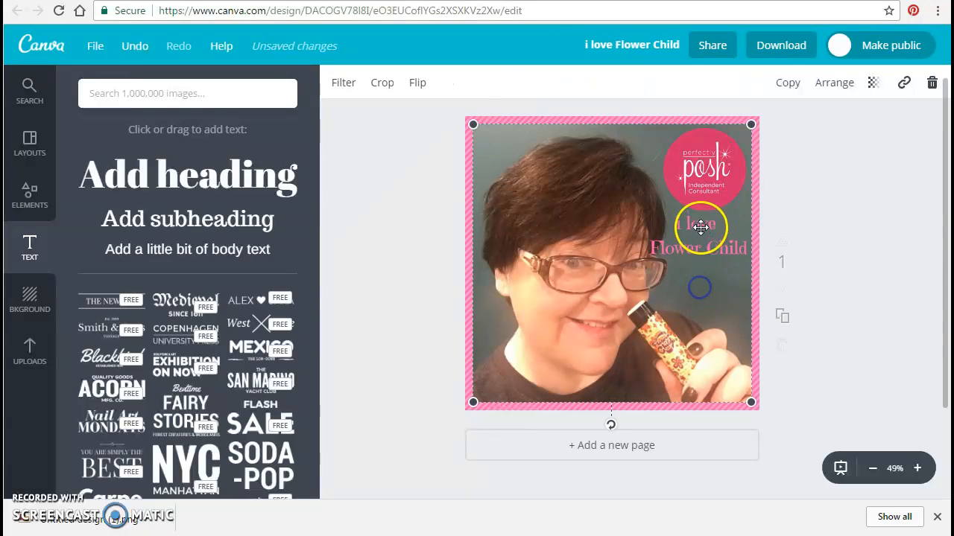
{"action": "left_click_drag", "start_coordinate": [697, 225], "coordinate": [694, 227]}
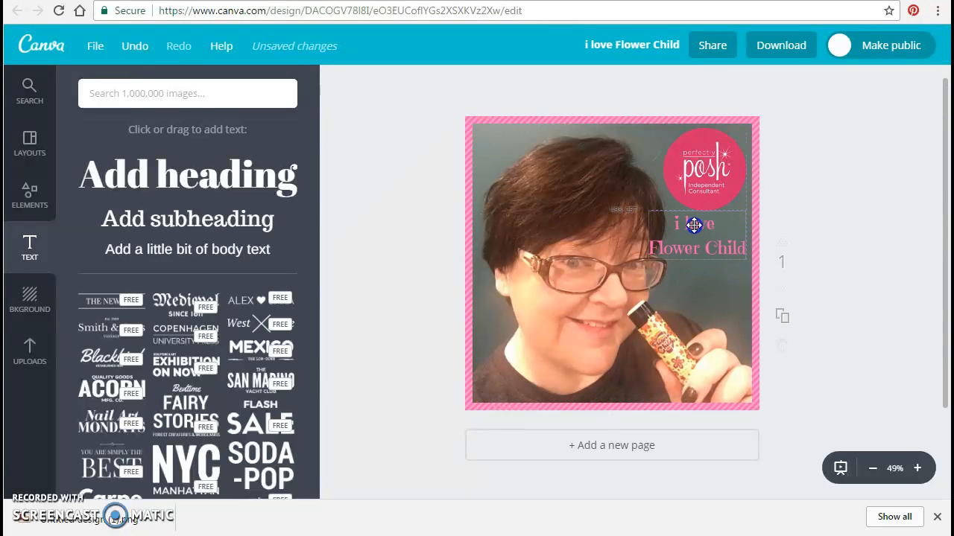
{"action": "left_click", "coordinate": [710, 296]}
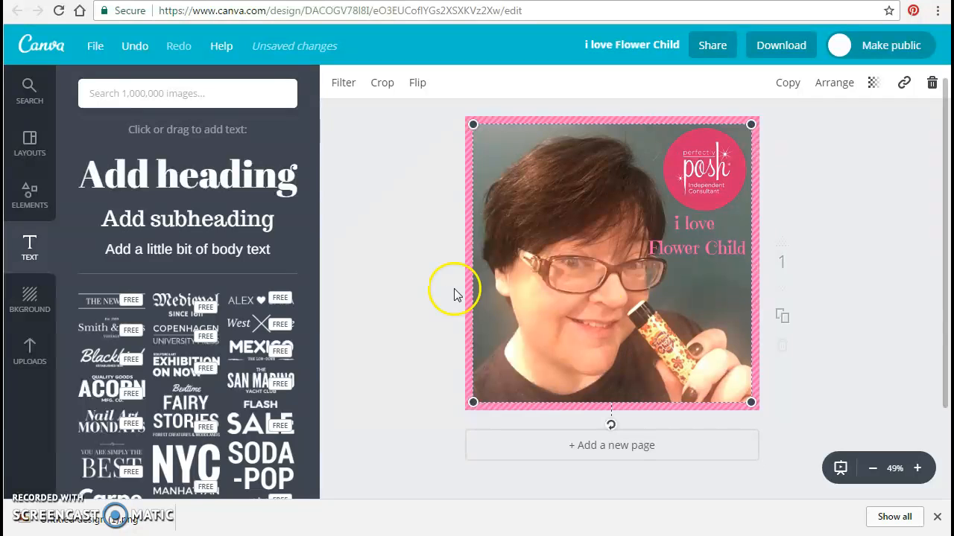
Replace the text beneath the logo with "POSH" and recolour it with the light purple from the document colours
{"action": "left_click", "coordinate": [687, 227]}
{"action": "left_click_drag", "start_coordinate": [688, 227], "coordinate": [723, 249]}
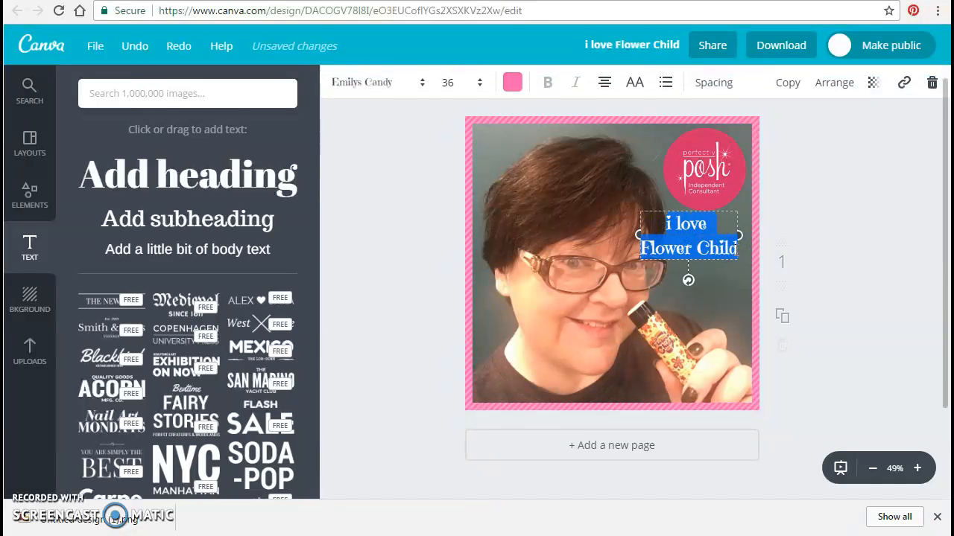
{"action": "type", "text": "POSH"}
{"action": "left_click", "coordinate": [516, 83]}
{"action": "left_click", "coordinate": [555, 151]}
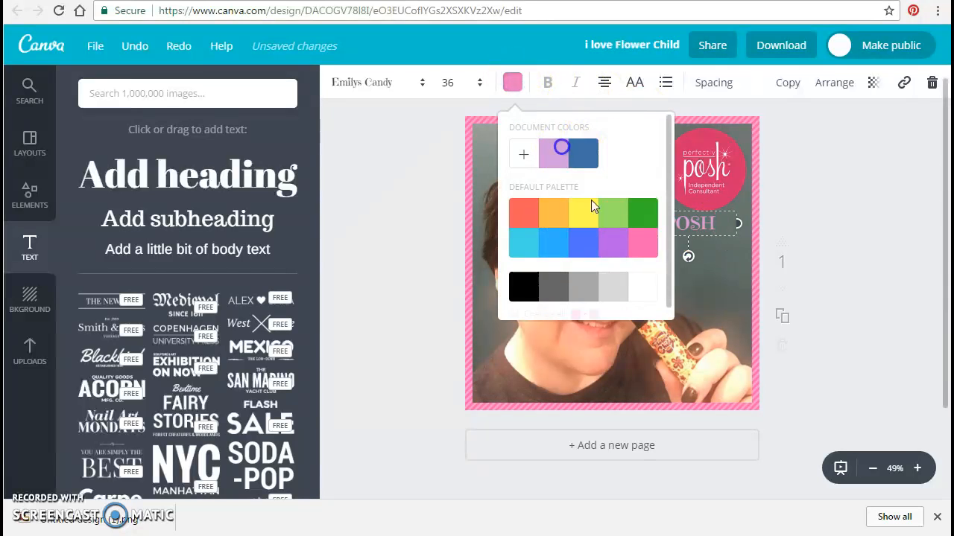
Centre the "POSH" text beneath the Perfectly Posh logo and deselect it
{"action": "left_click", "coordinate": [713, 259]}
{"action": "mouse_move", "coordinate": [685, 227]}
{"action": "left_mouse_down"}
{"action": "mouse_move", "coordinate": [706, 234]}
{"action": "mouse_move", "coordinate": [697, 229]}
{"action": "left_mouse_up"}
{"action": "left_click", "coordinate": [362, 224]}
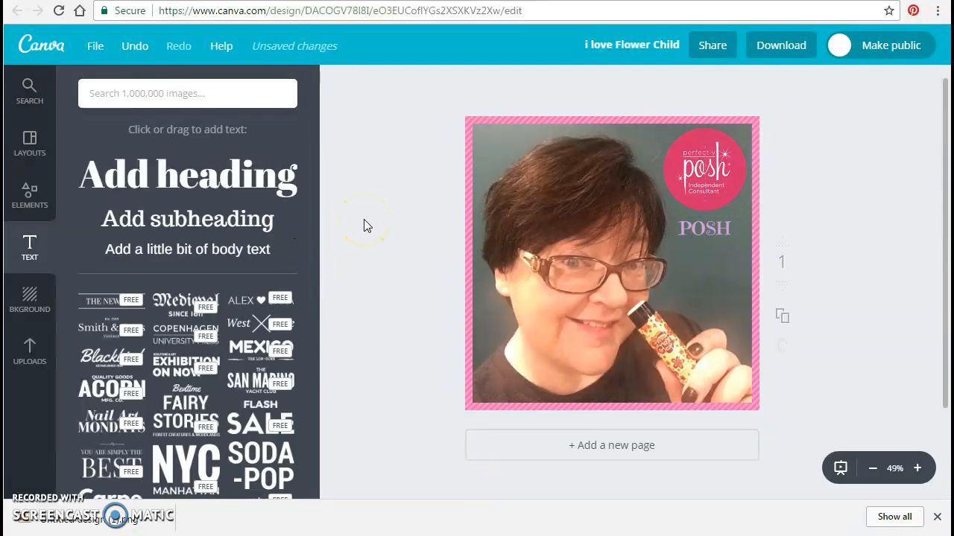